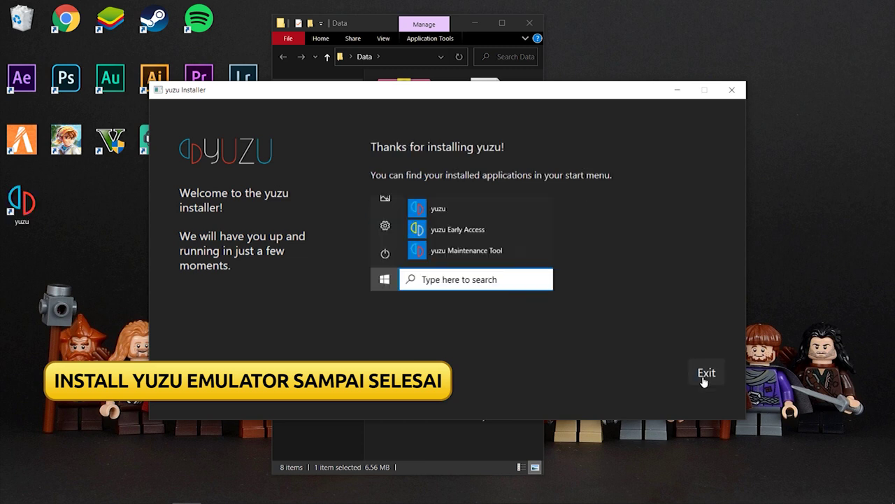
- Exit the finished yuzu installer and dismiss the emulator's missing-components warning and telemetry question without answering
click(705, 373)
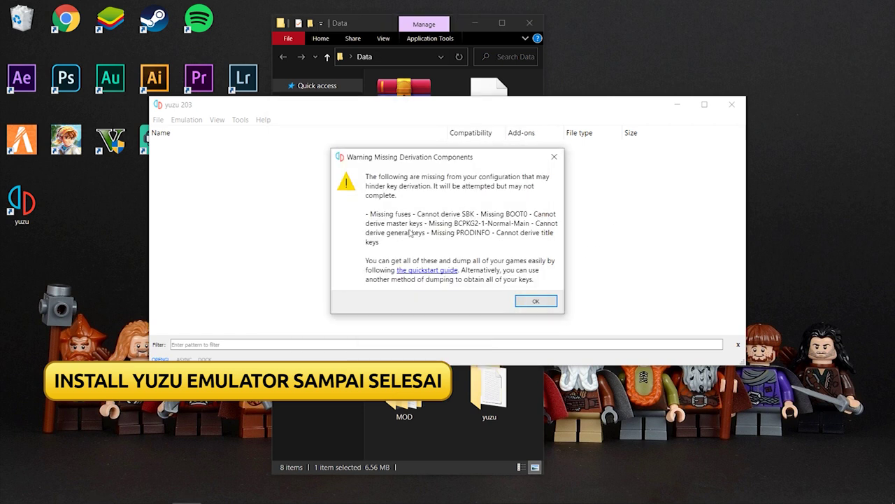
click(562, 158)
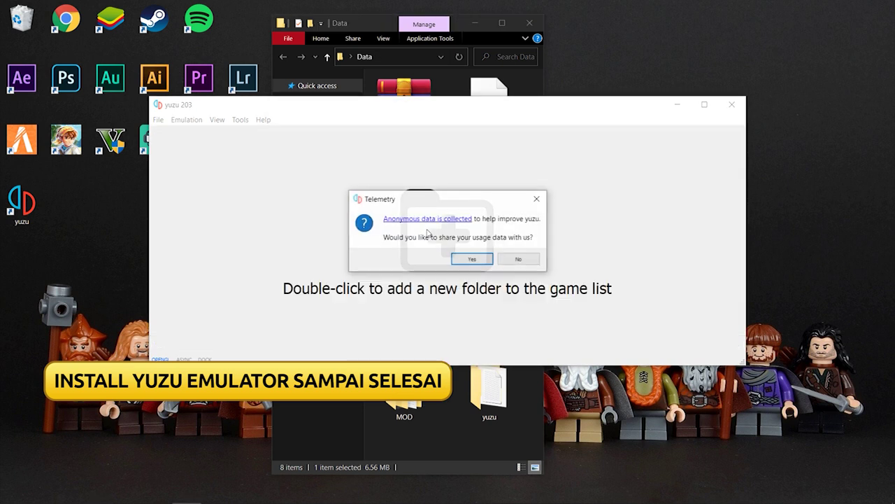
click(537, 199)
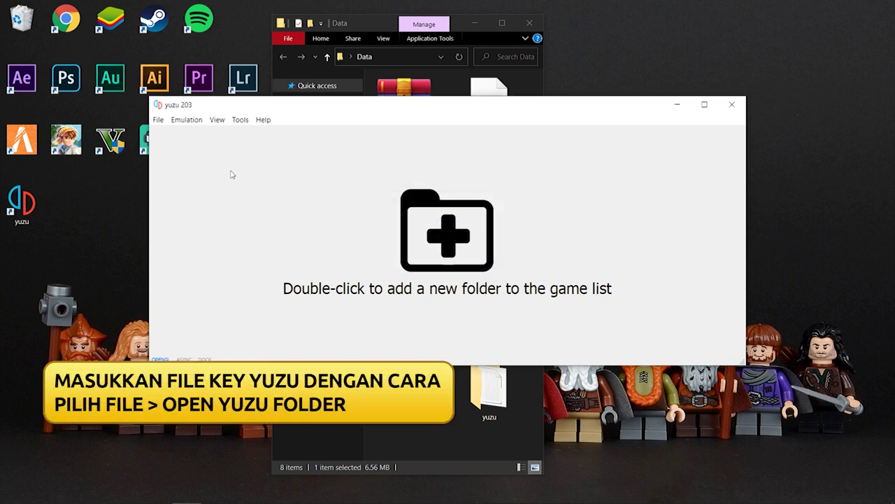
- Open the emulator's yuzu folder in File Explorer and place its window side by side with the Data folder window
click(158, 120)
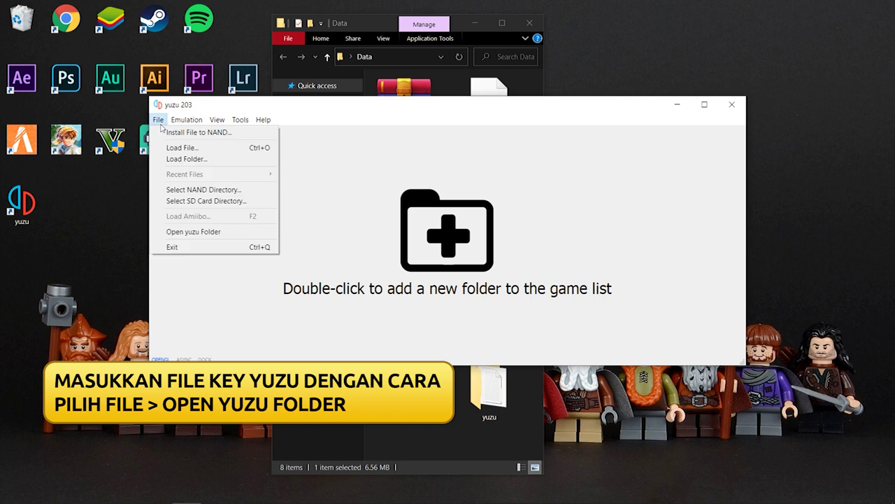
click(234, 233)
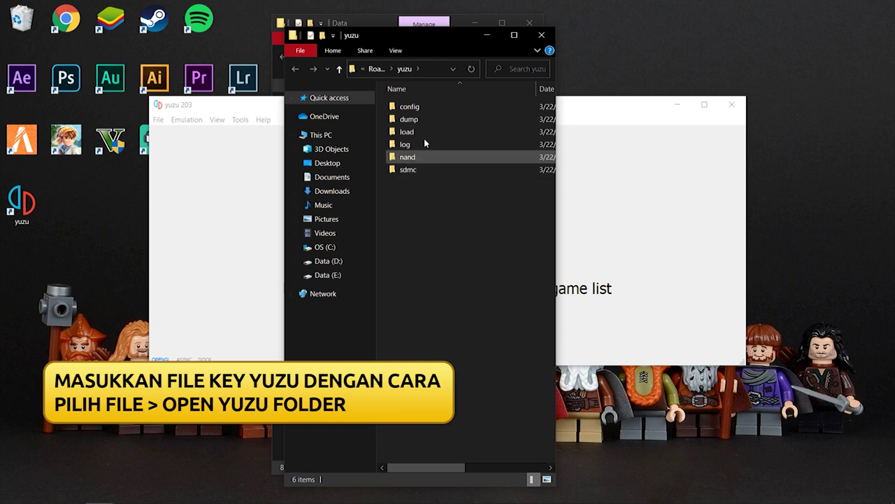
drag(414, 42, 647, 26)
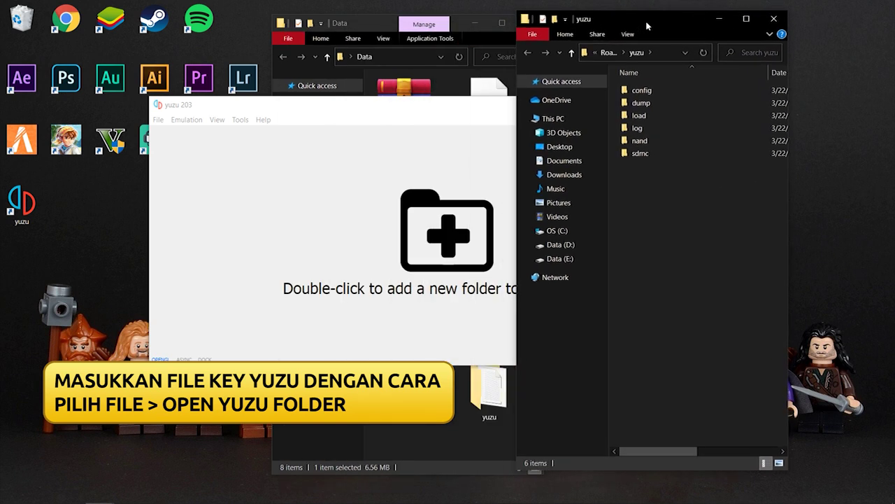
drag(369, 28, 282, 23)
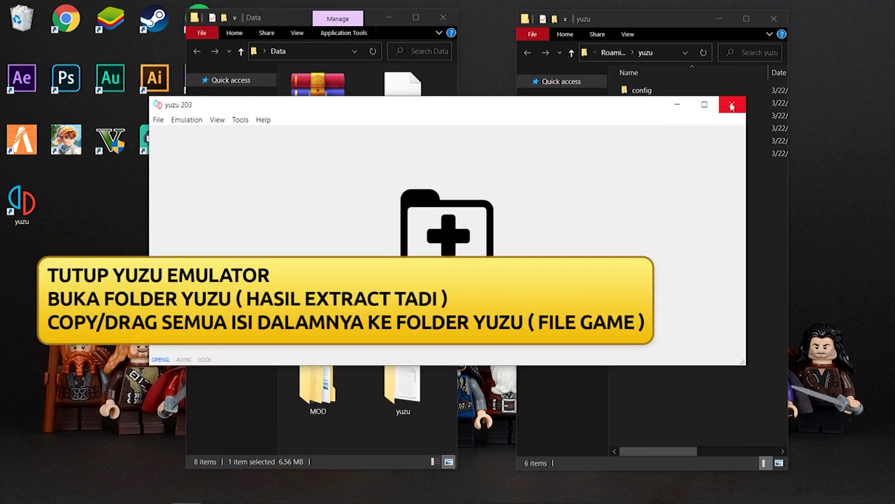
- Close the yuzu emulator and open the extracted yuzu folder inside the Data folder
click(732, 105)
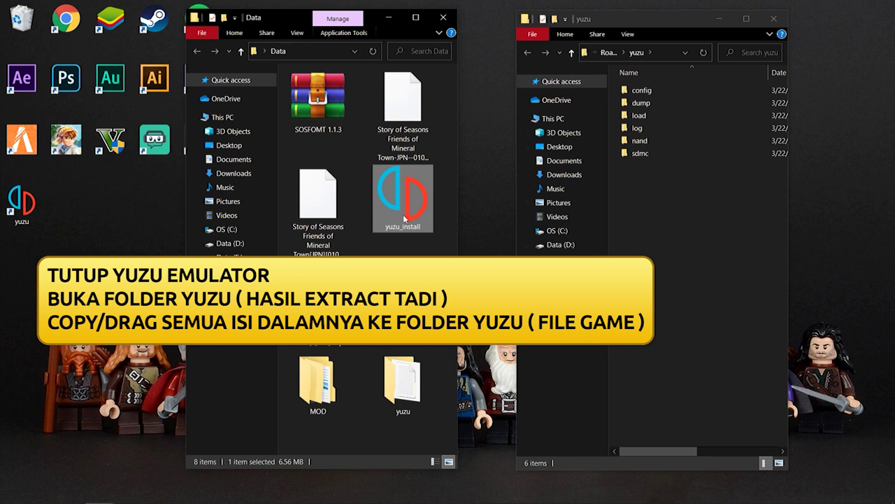
click(392, 444)
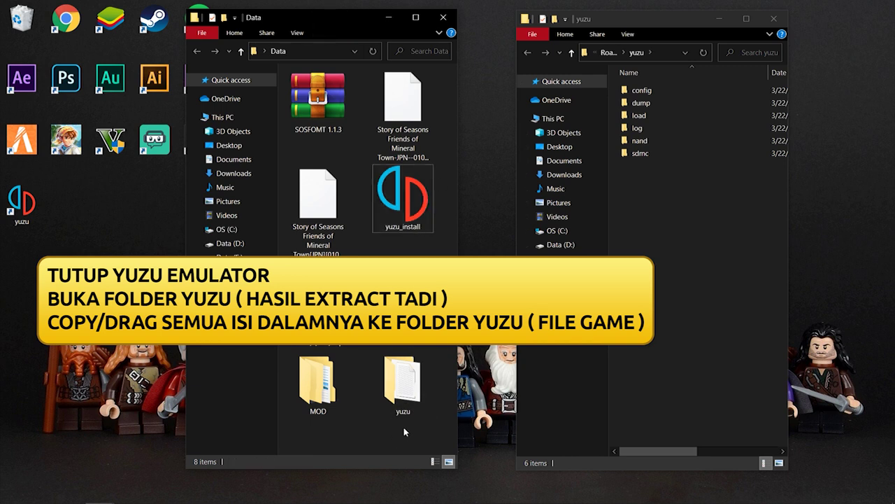
double_click(404, 391)
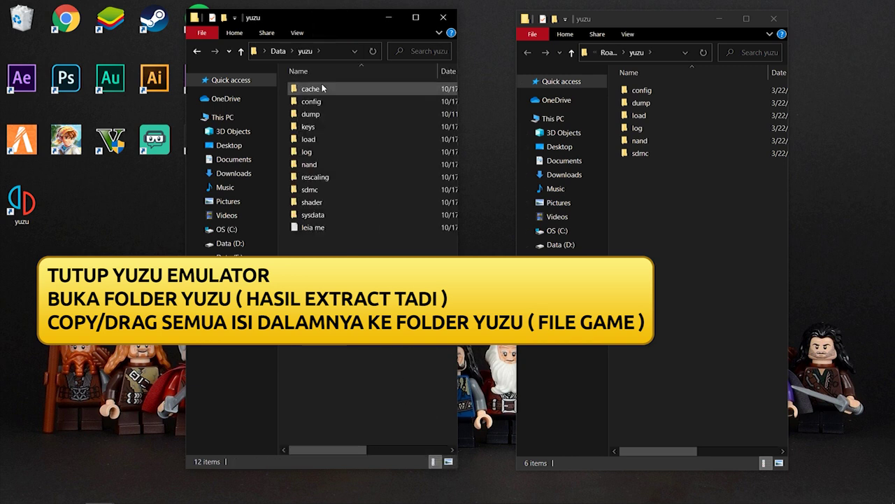
- Copy all contents of the extracted Data > yuzu folder into the emulator's yuzu folder under Roaming
drag(384, 256, 303, 89)
right_click(308, 104)
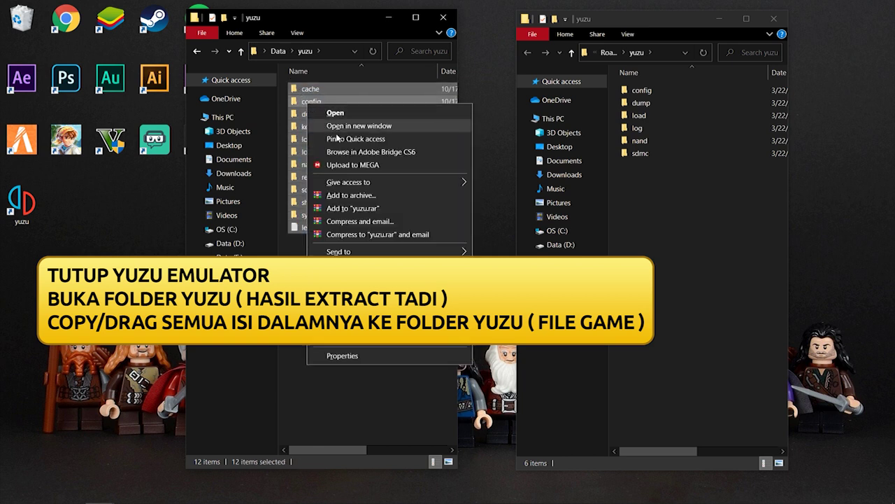
key(Escape)
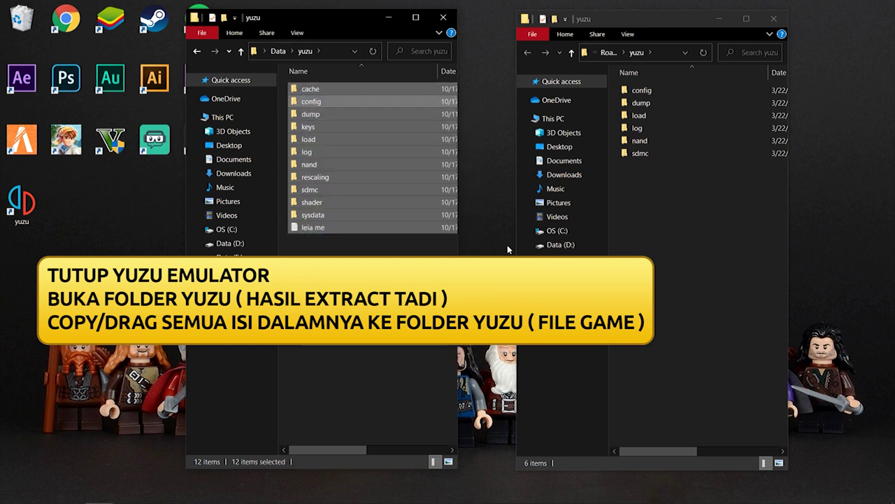
click(659, 204)
right_click(657, 196)
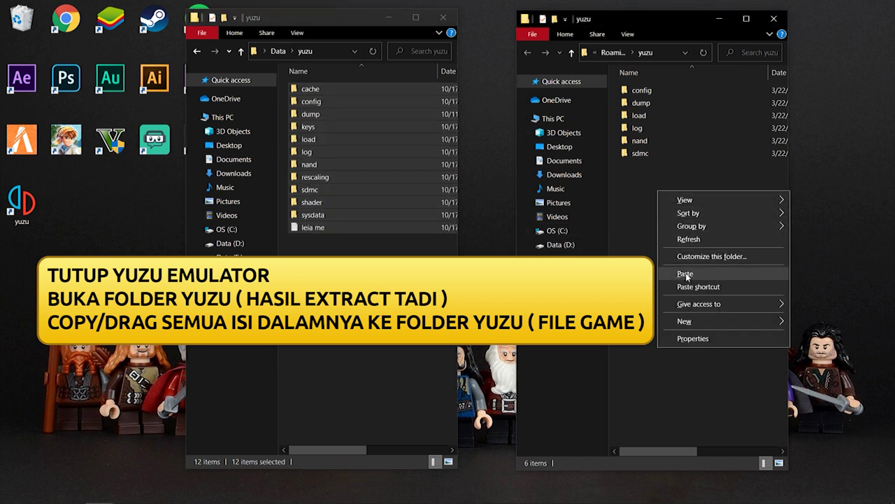
click(721, 273)
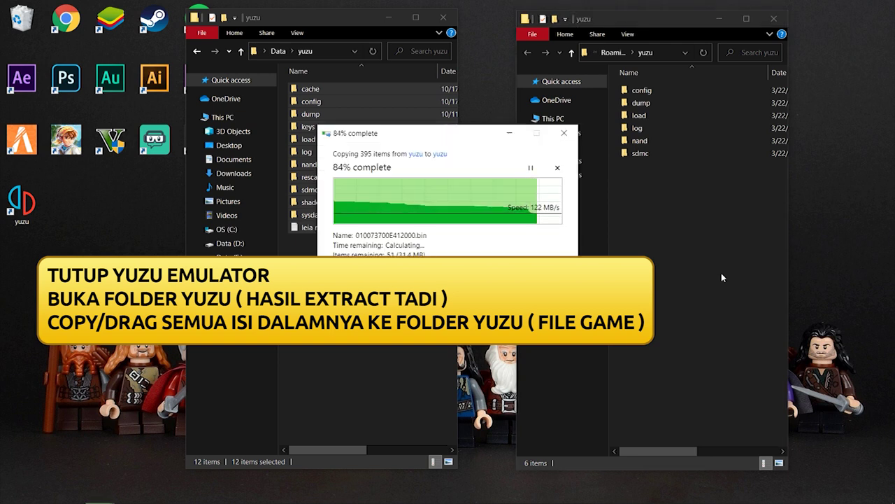
click(462, 198)
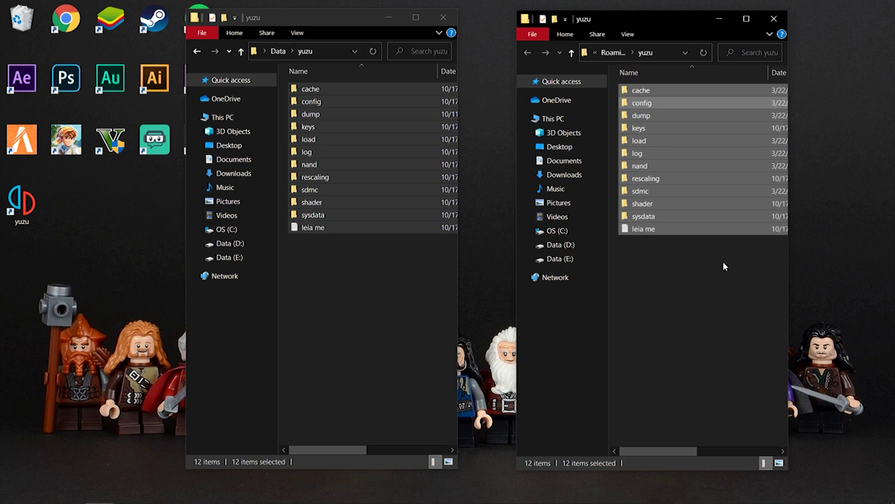
click(724, 266)
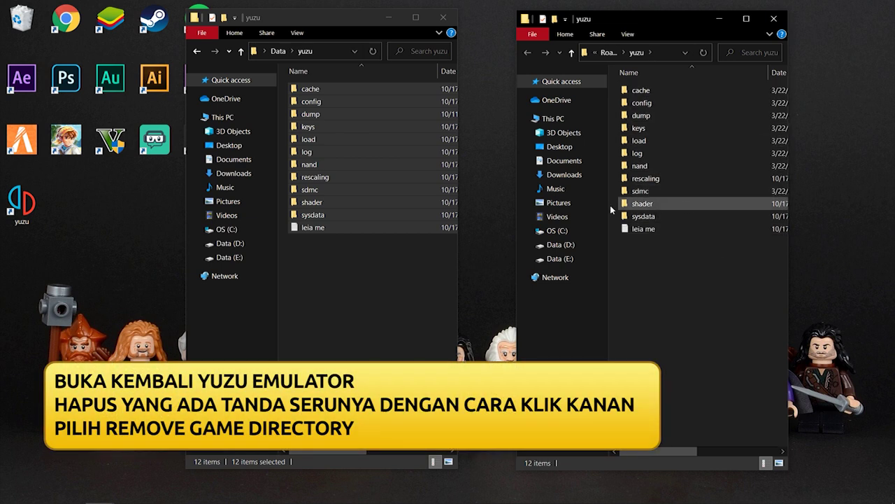
- Reopen the yuzu emulator and remove the three game directories marked with a warning: Desktop, jogo/pokemon and jogo
double_click(22, 205)
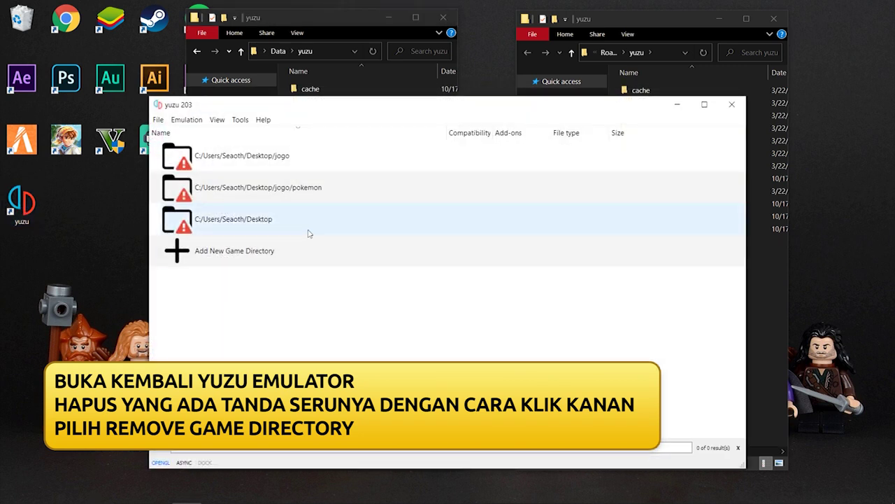
right_click(319, 222)
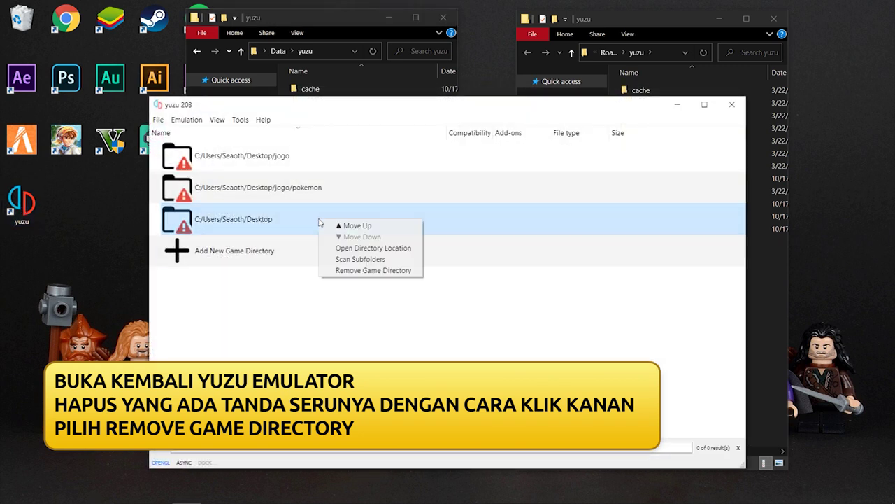
click(375, 270)
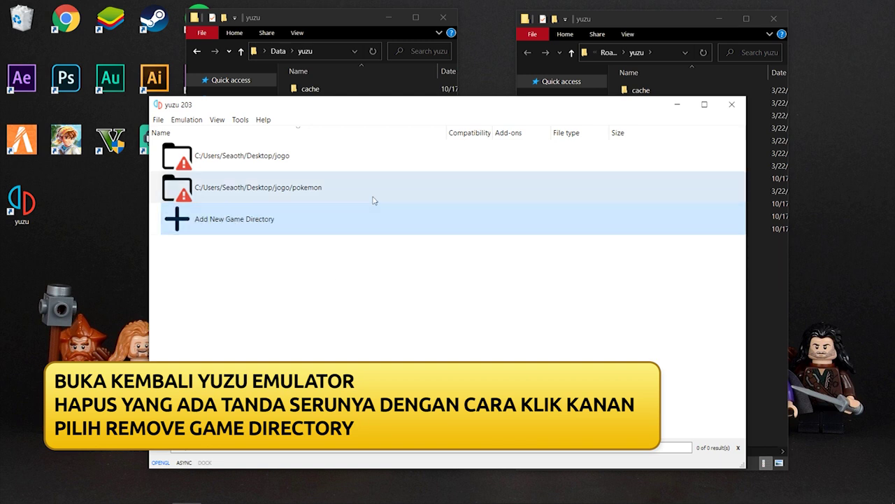
right_click(374, 199)
click(405, 250)
right_click(359, 164)
click(392, 215)
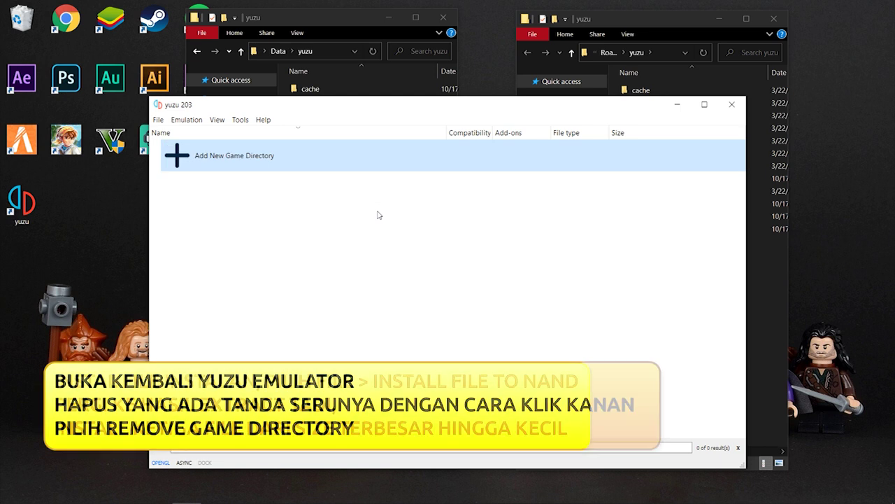
- Install the Story of Seasons Friends of Mineral Town XCI file from the Data folder to NAND
click(158, 120)
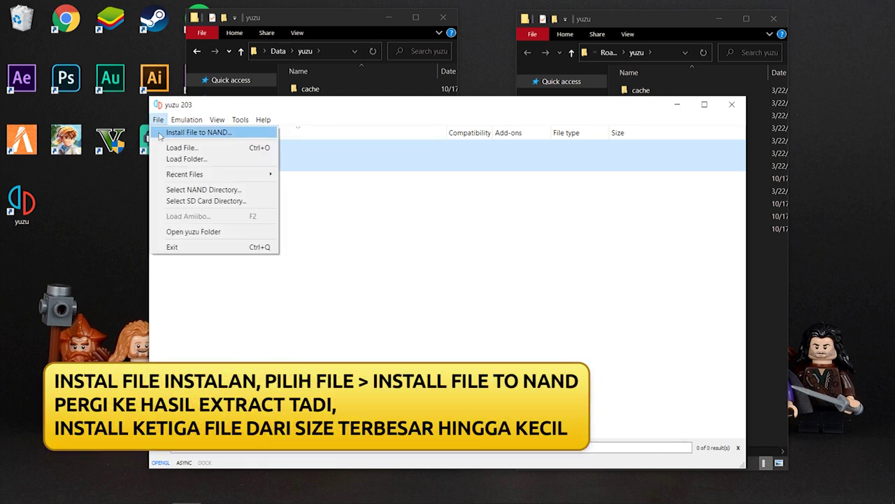
click(189, 132)
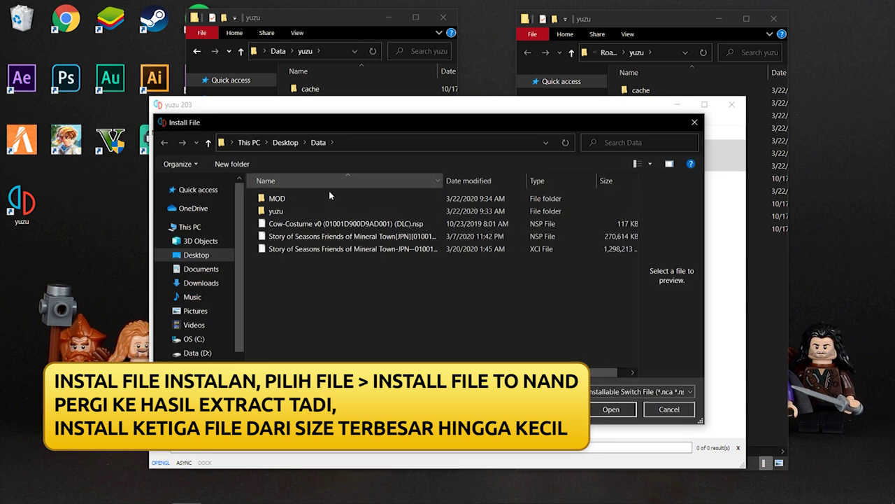
click(350, 248)
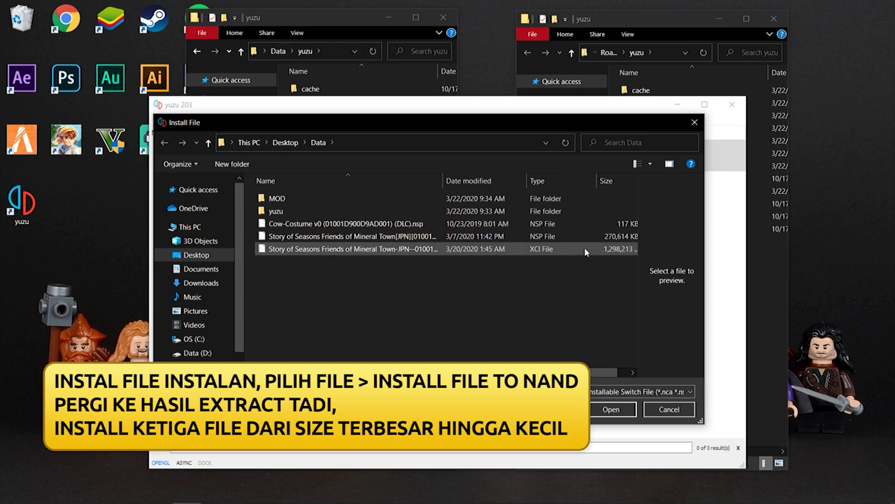
double_click(373, 251)
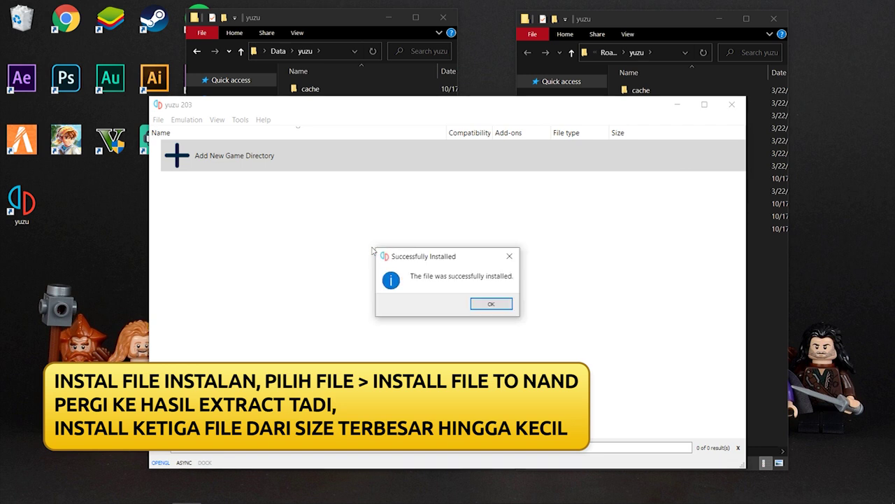
click(491, 304)
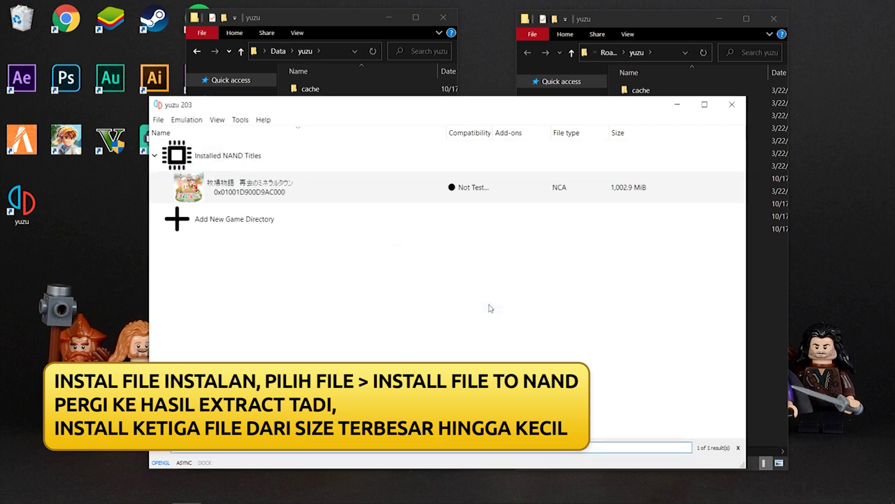
- Install the Story of Seasons Friends of Mineral Town v1.1.3 update NSP file to NAND
click(158, 120)
mouse_move(186, 119)
mouse_move(158, 119)
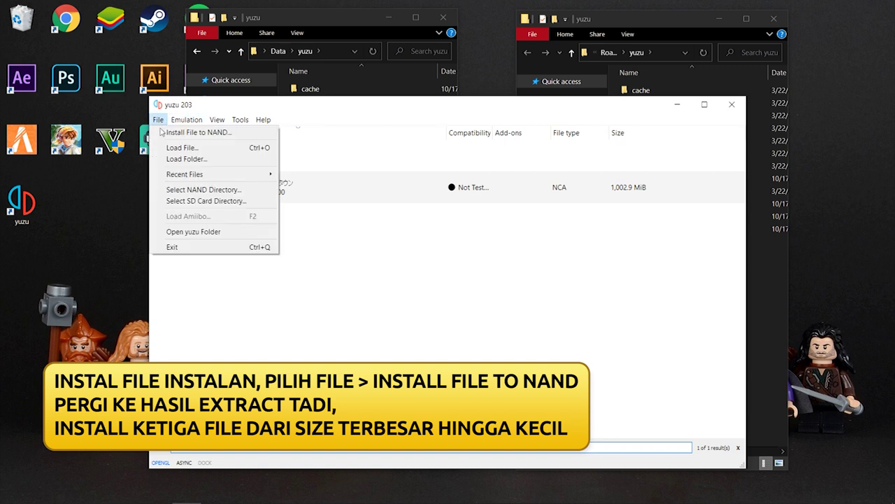
click(174, 137)
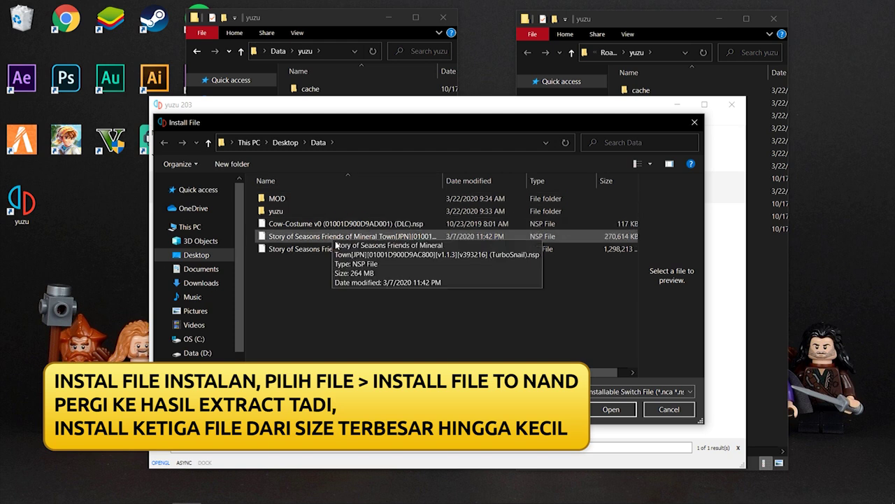
double_click(317, 238)
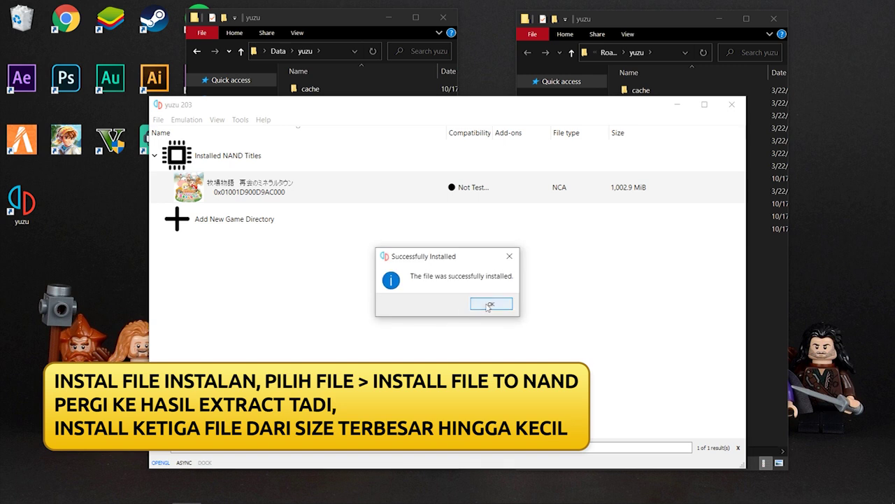
click(489, 304)
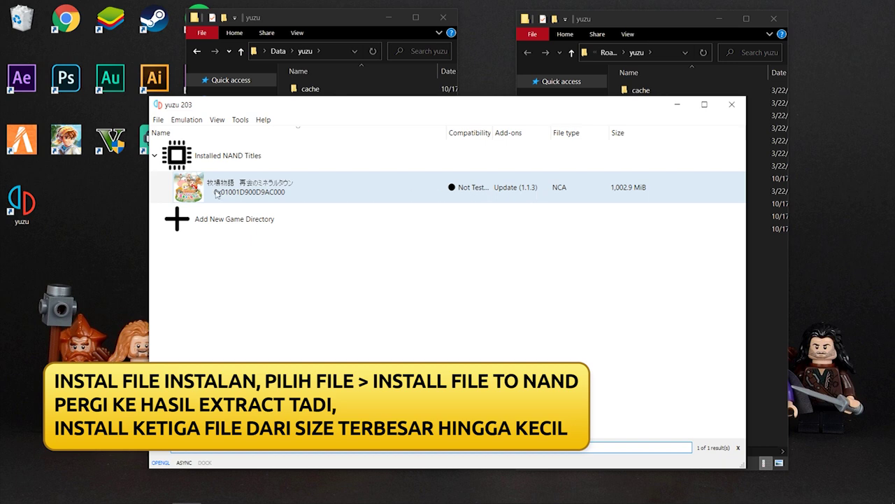
- Install the Cow-Costume v0 (DLC) NSP file from the Data folder to NAND
click(158, 120)
click(176, 131)
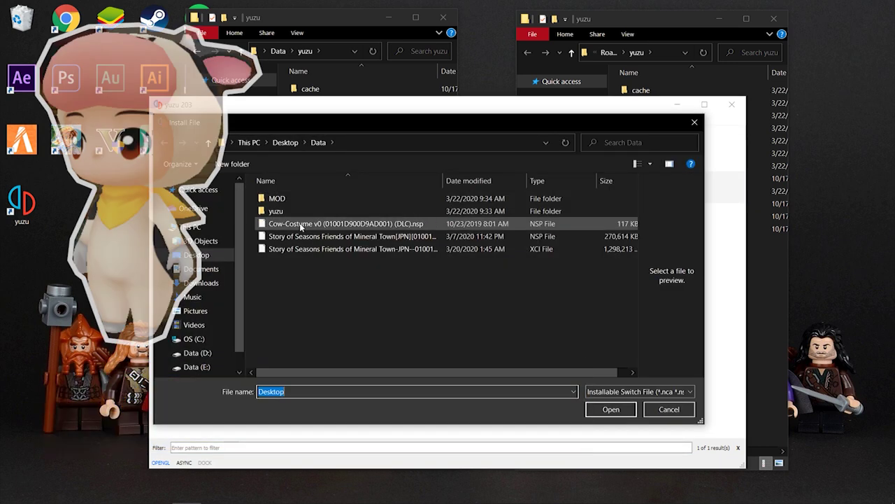
double_click(302, 224)
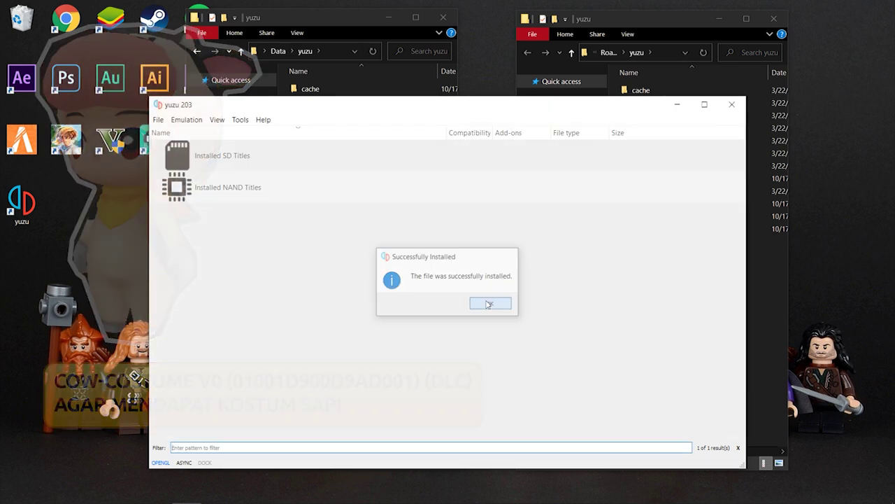
click(491, 304)
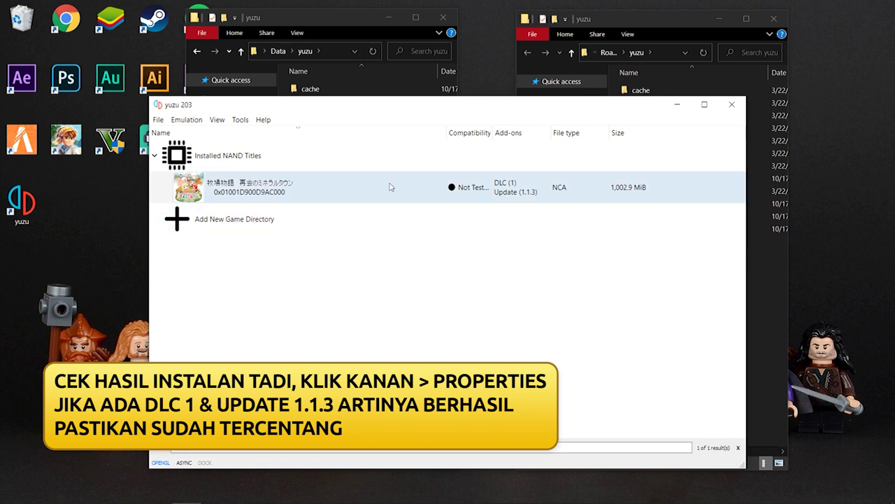
- Check in the installed game's properties whether the DLC and Update add-ons are enabled
click(265, 185)
right_click(263, 188)
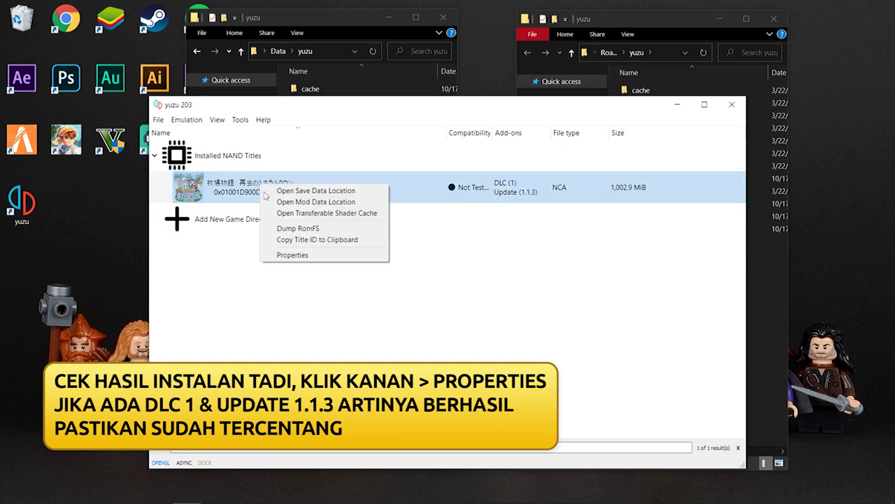
click(297, 257)
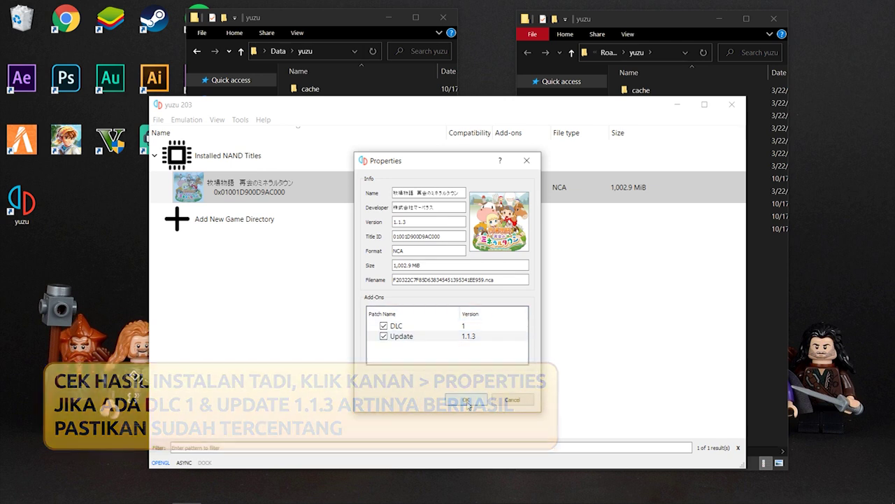
click(466, 401)
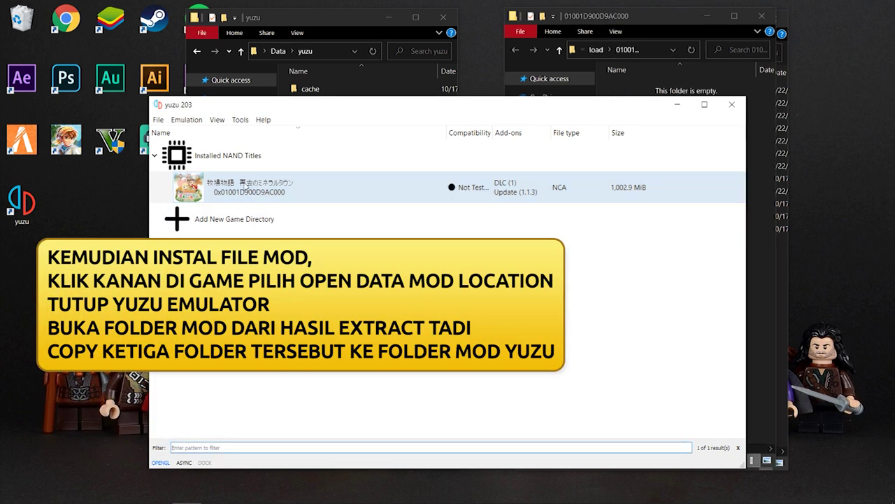
- Open the mod data location of the installed game, leave that folder open, and close the yuzu emulator
right_click(250, 190)
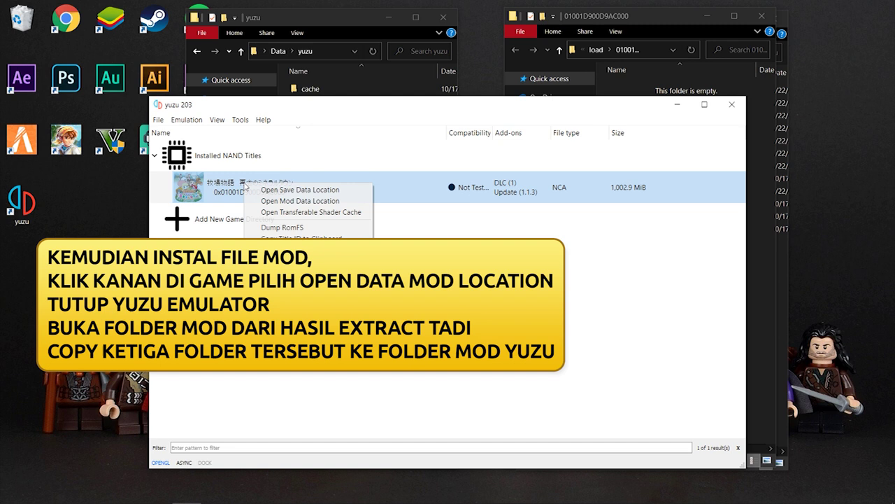
click(343, 201)
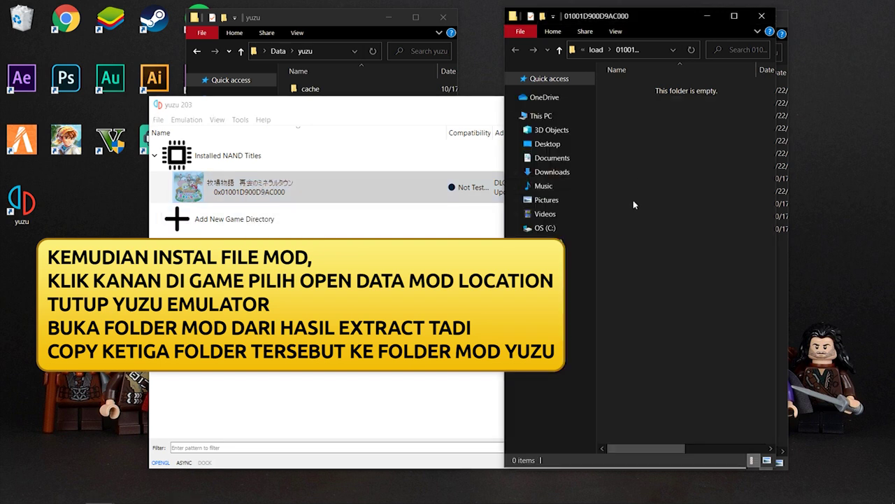
click(480, 220)
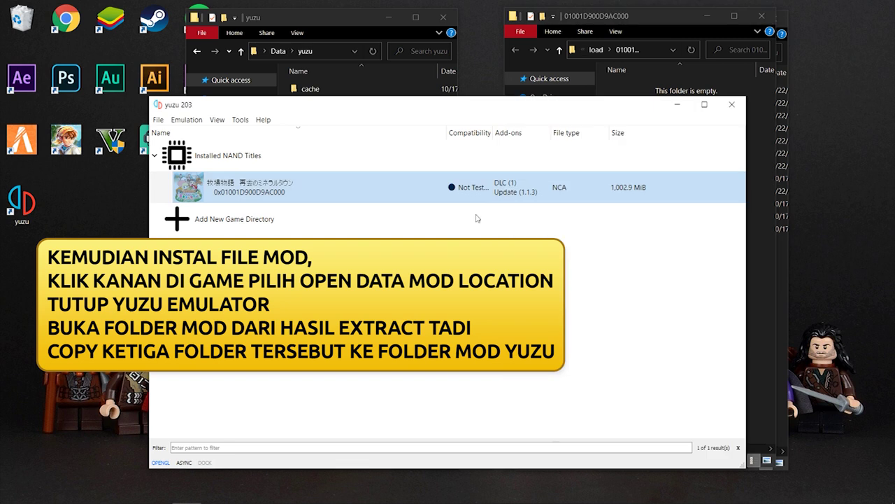
click(732, 105)
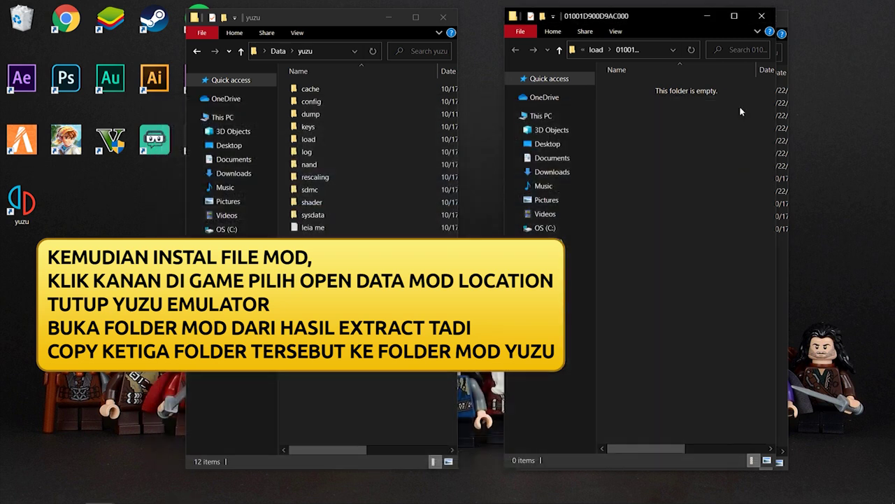
- Copy the 01001D900D9AC000, FixHightBright and NoBlur folders from Data's MOD folder into the game's empty mod data folder
click(198, 52)
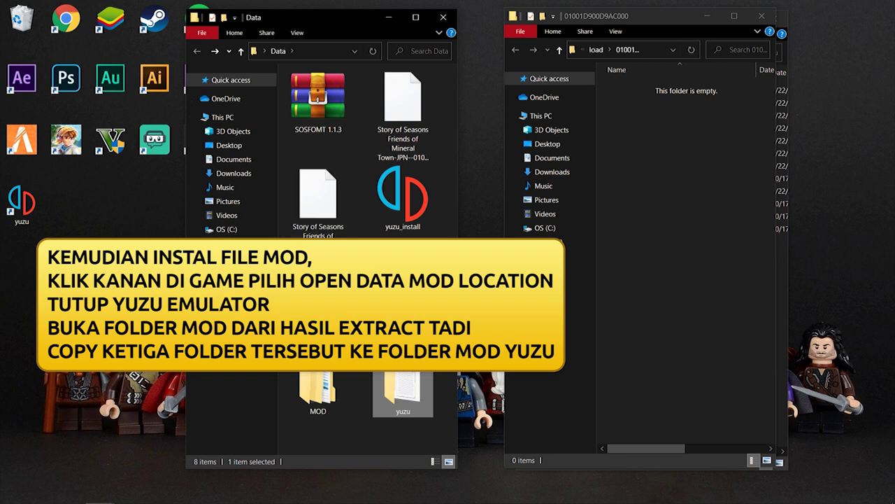
click(324, 386)
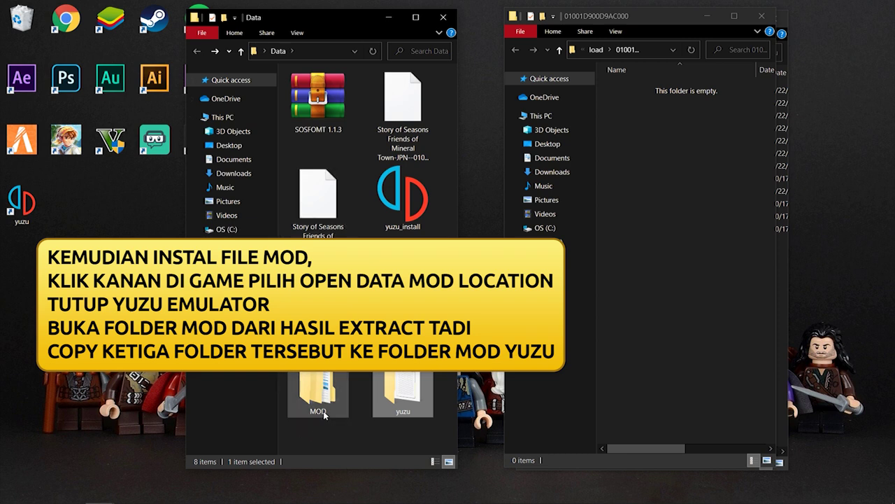
double_click(323, 410)
drag(353, 139, 316, 86)
right_click(316, 90)
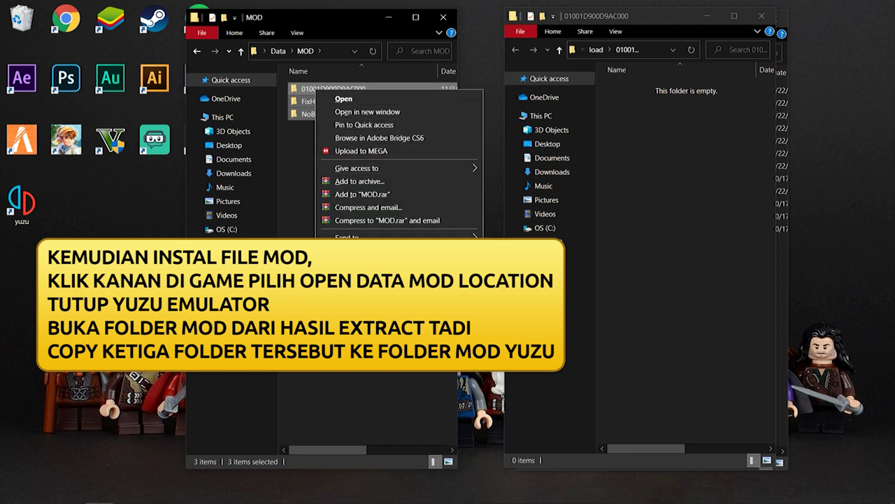
click(353, 268)
right_click(682, 166)
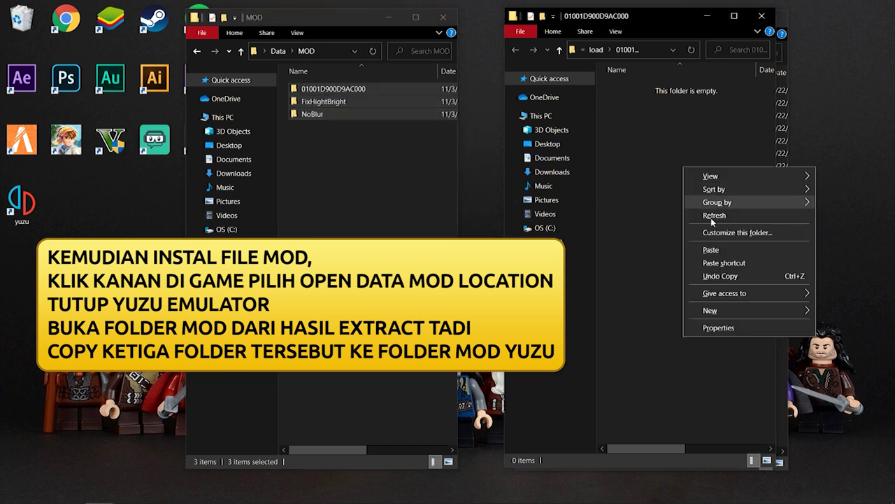
click(711, 250)
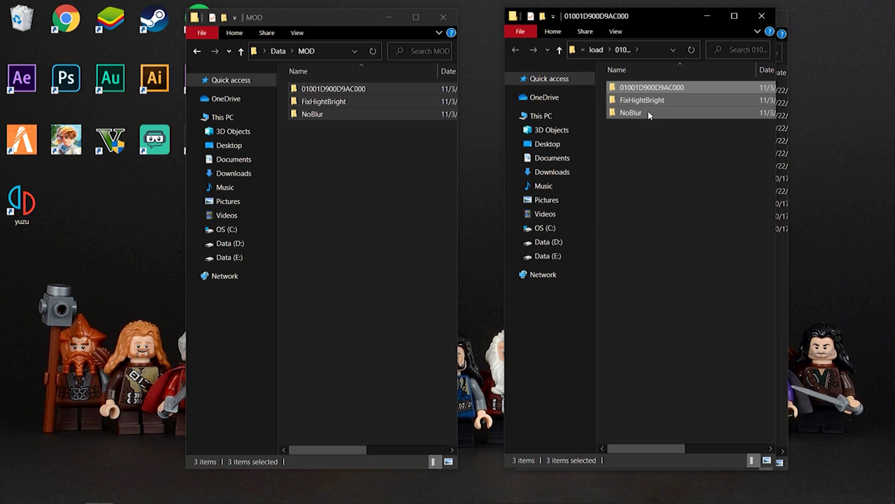
click(646, 160)
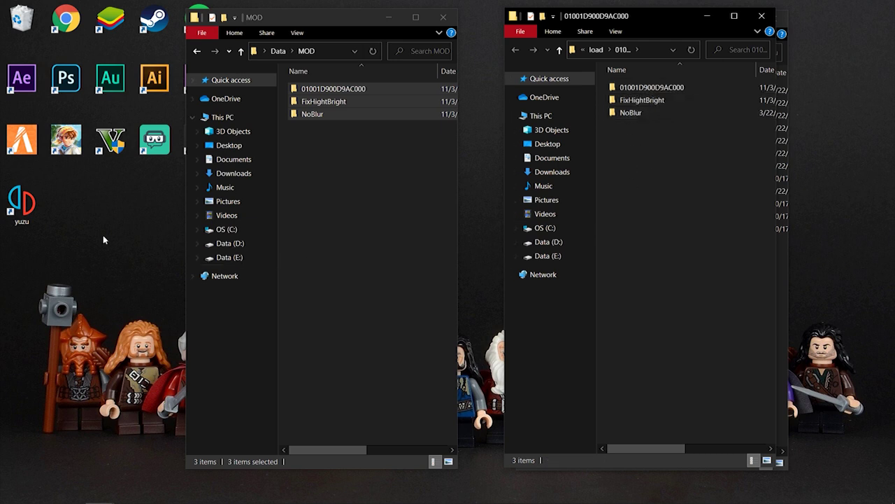
- Relaunch yuzu and check in the installed game's properties whether all mod, DLC and update add-ons are enabled
double_click(28, 208)
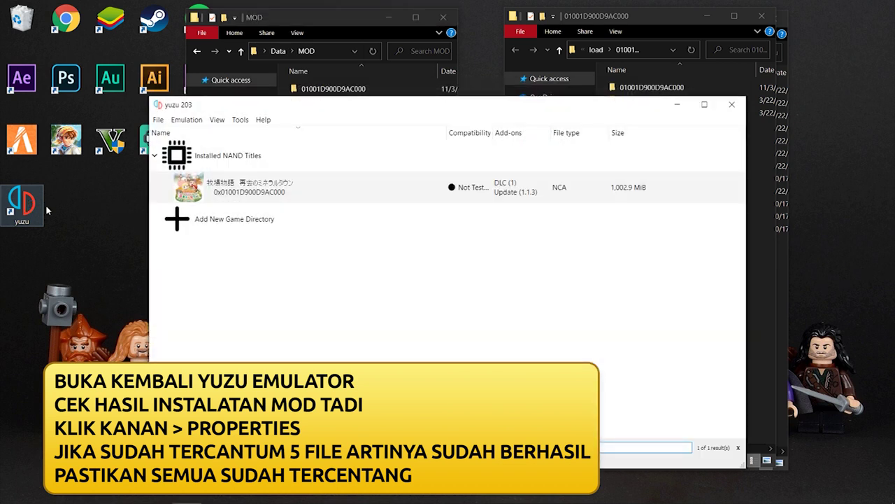
right_click(268, 188)
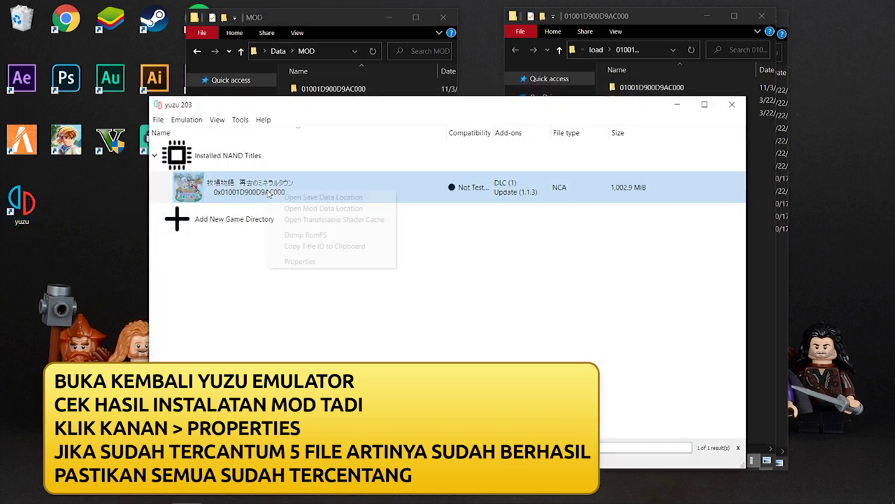
click(313, 262)
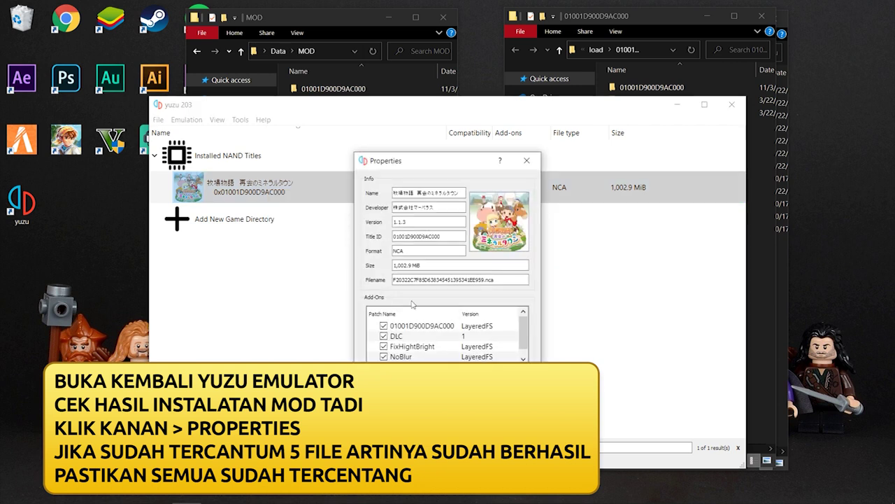
drag(523, 333, 526, 344)
click(463, 398)
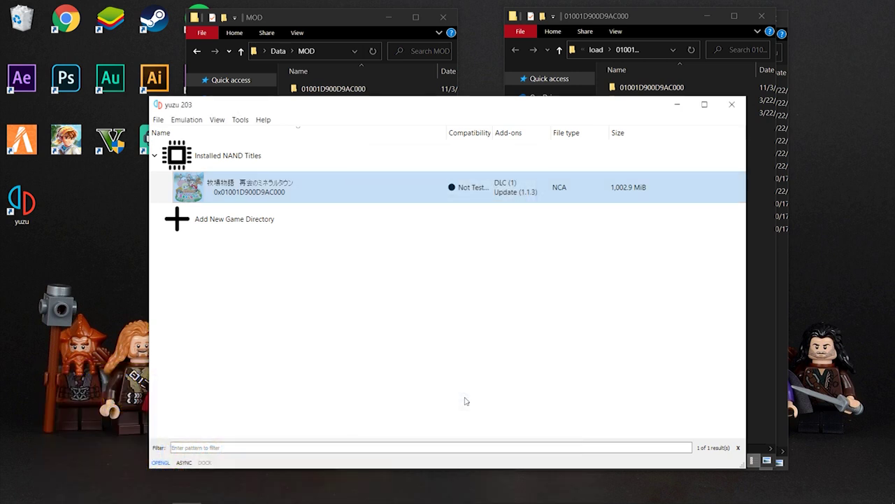
- Open the emulator configuration and review the General, Web, Debug, UI and System settings
click(186, 120)
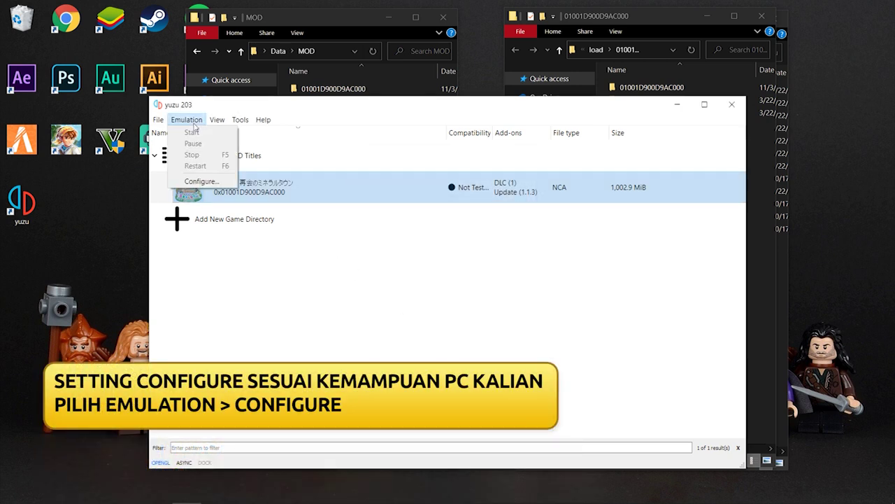
click(202, 181)
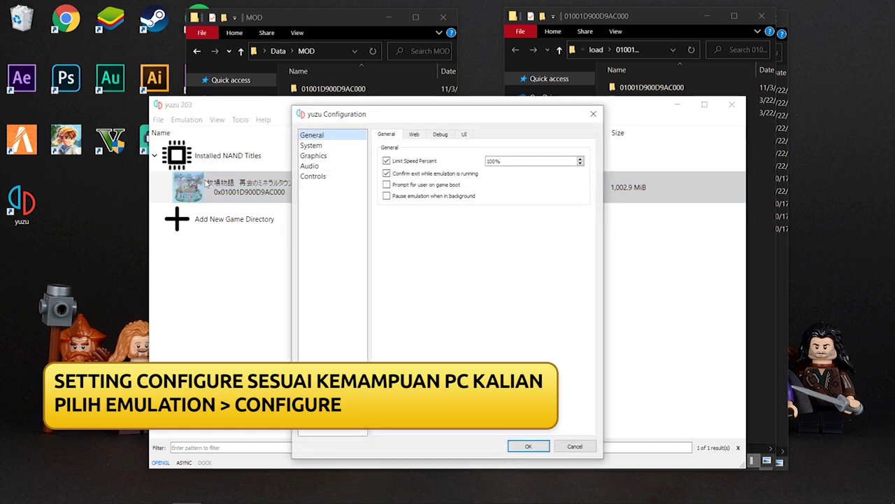
click(419, 137)
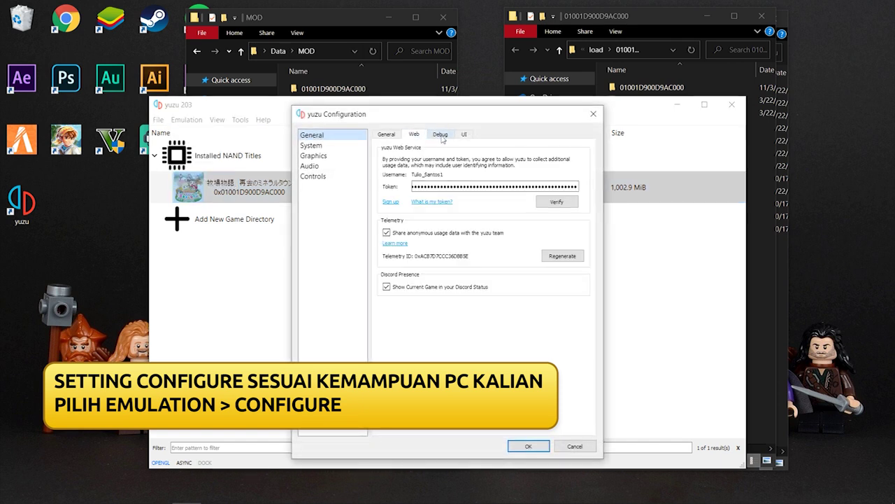
click(446, 137)
click(465, 135)
click(329, 147)
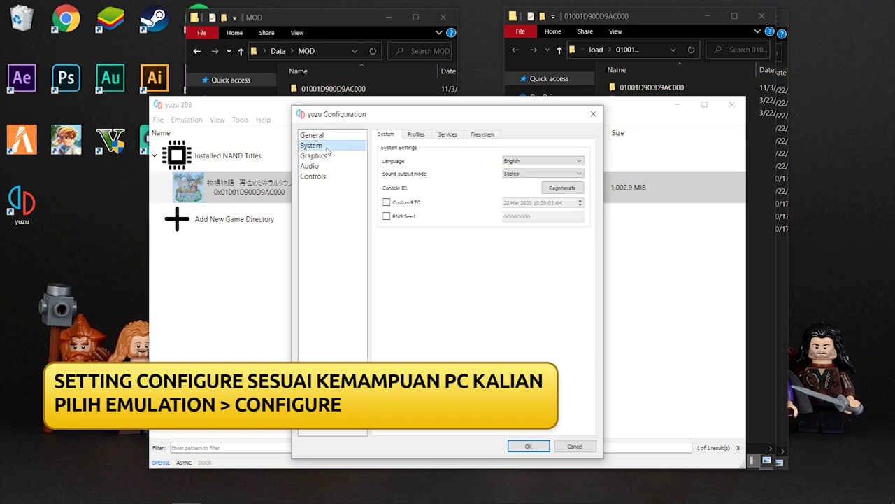
- Select OpenGL as the graphics API and check the advanced graphics settings
click(328, 158)
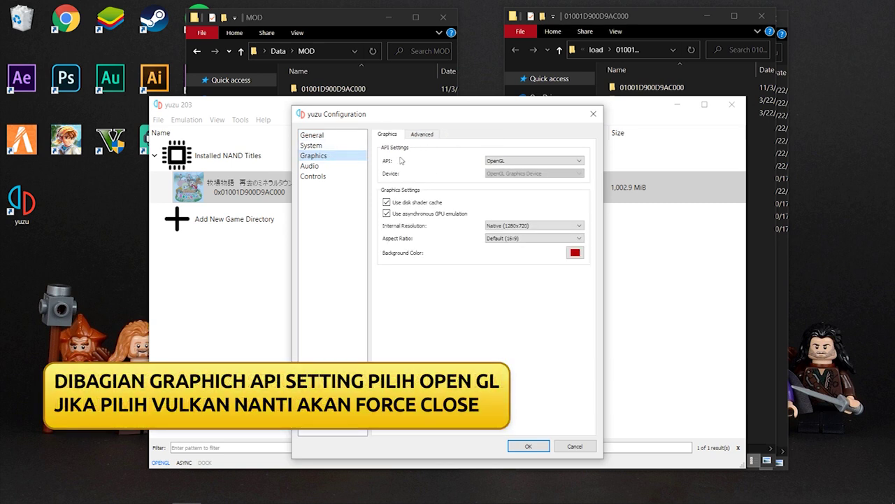
click(515, 162)
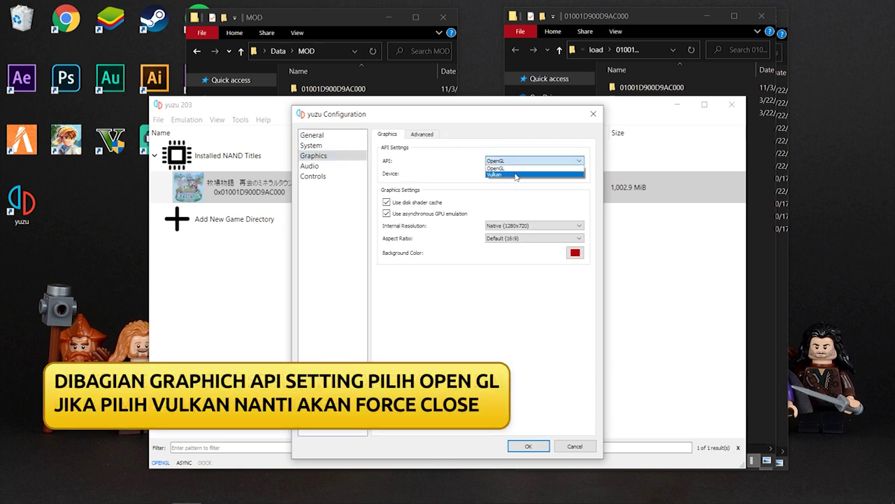
click(514, 167)
click(433, 136)
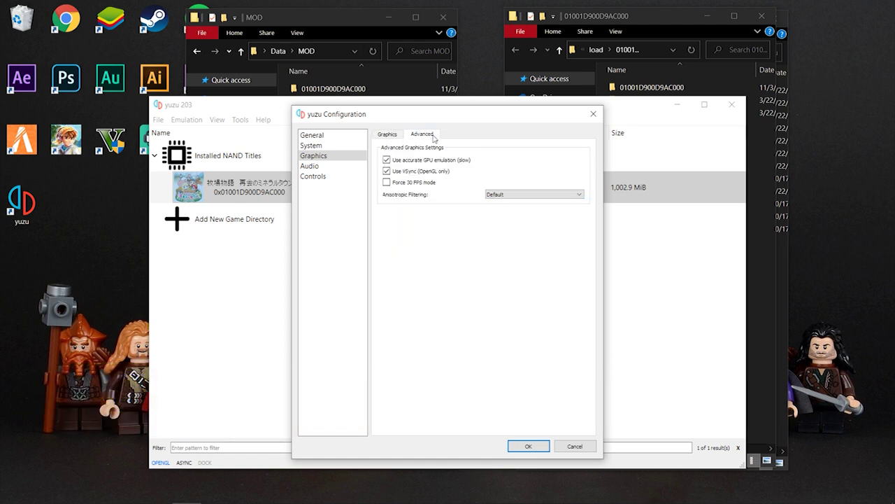
click(388, 134)
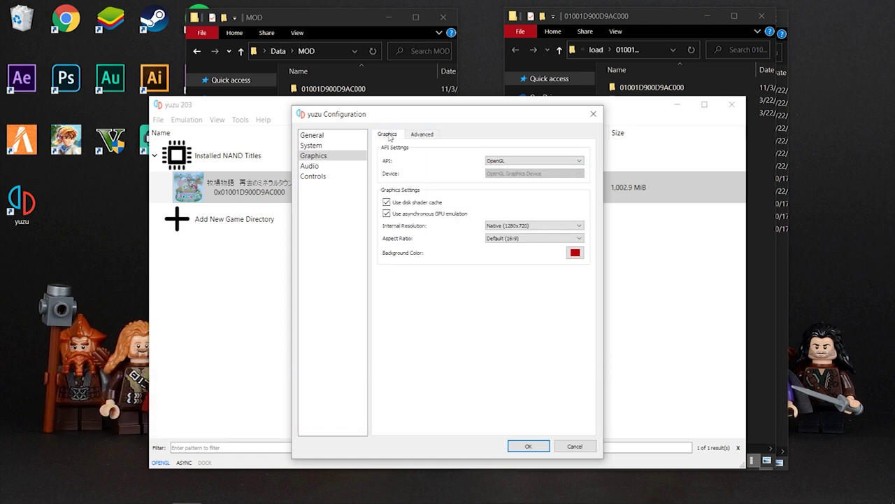
- Open Player 1's Pro Controller configuration from the custom controller setup and accept the custom input settings
click(328, 166)
click(326, 177)
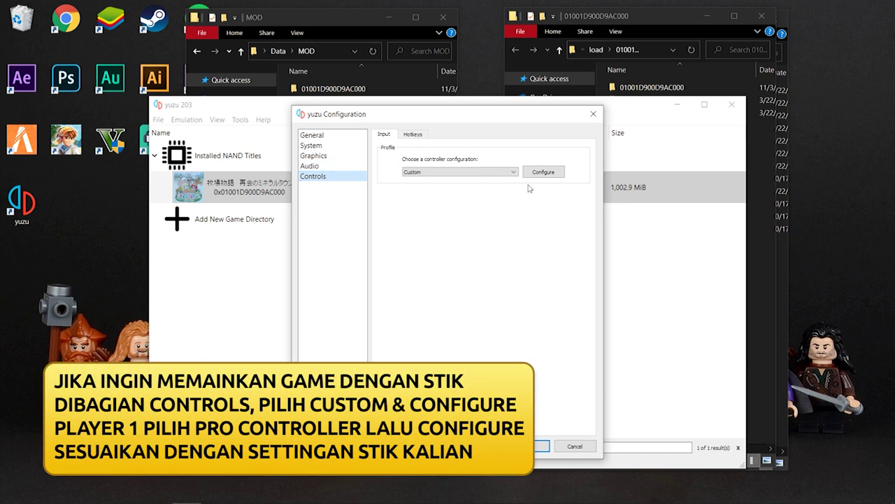
click(544, 172)
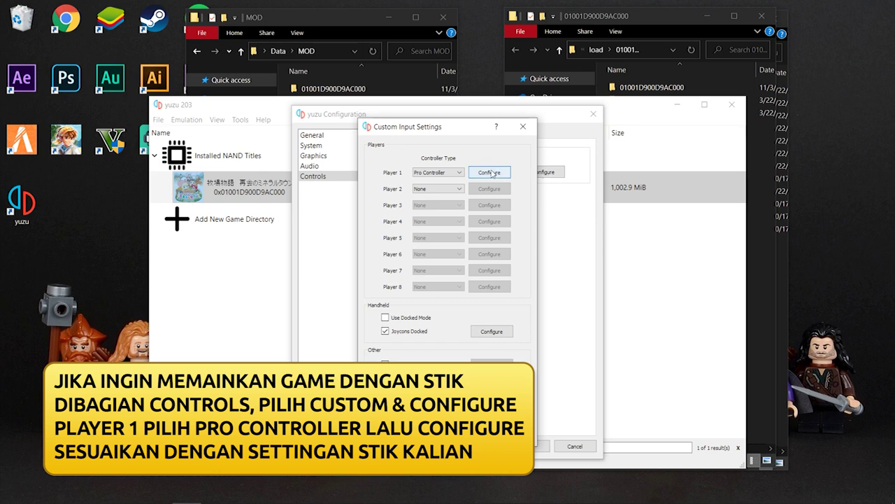
click(490, 172)
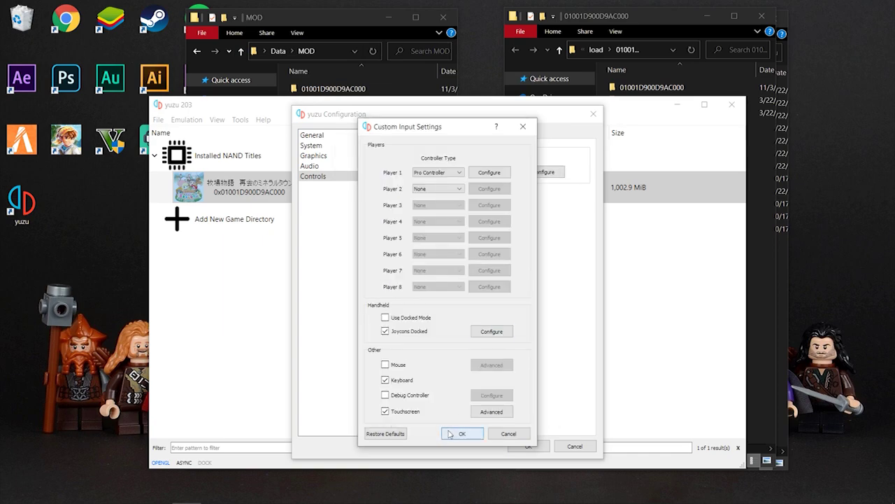
click(450, 435)
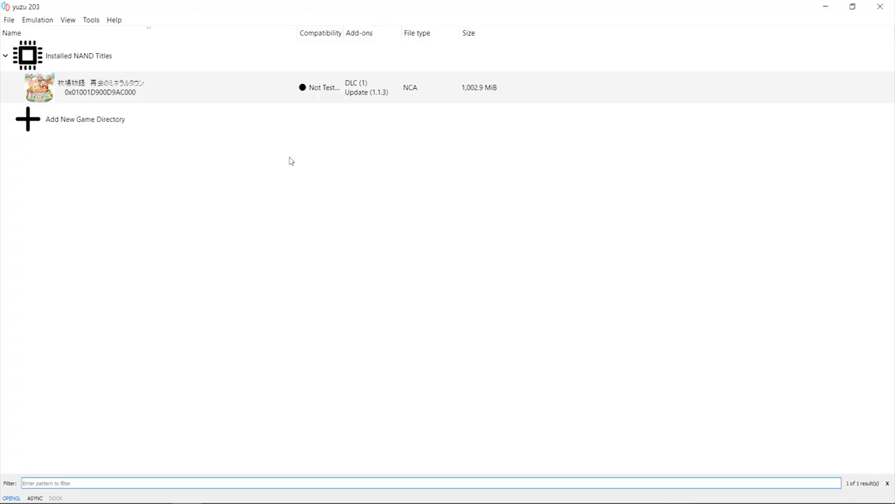
- Launch the installed Friends of Mineral Town game and choose Start on its title screen
click(201, 92)
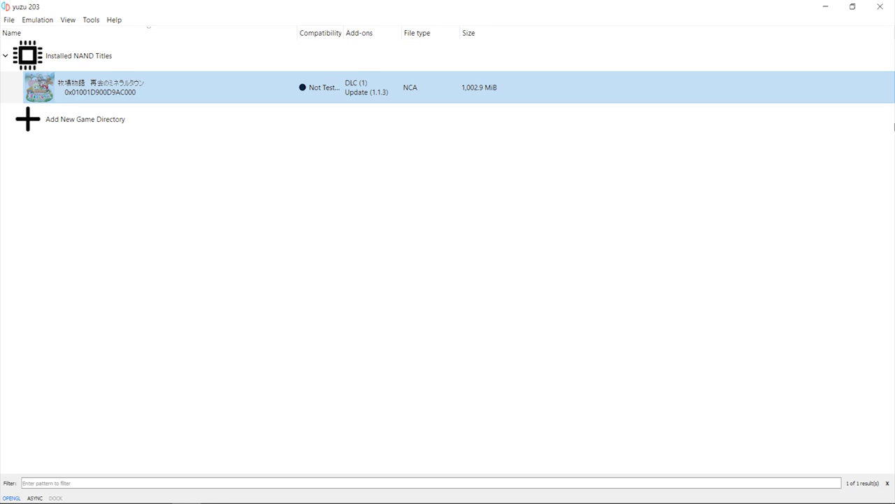
key(Return)
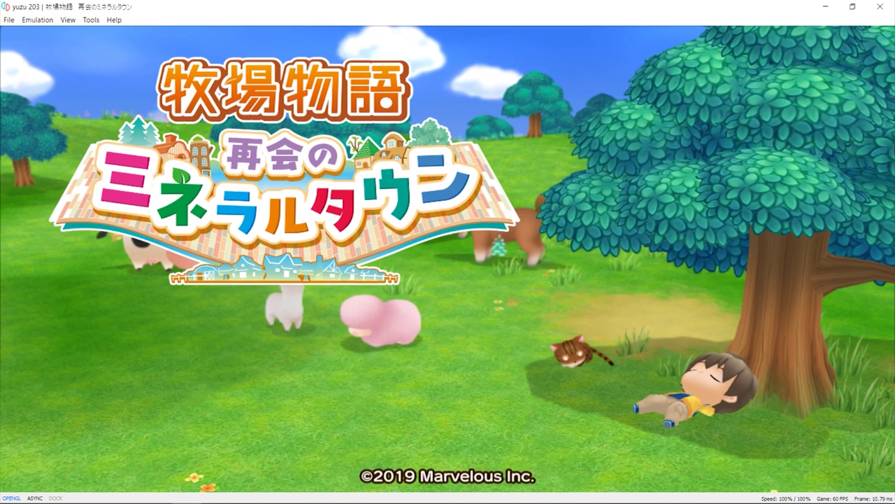
key(Down)
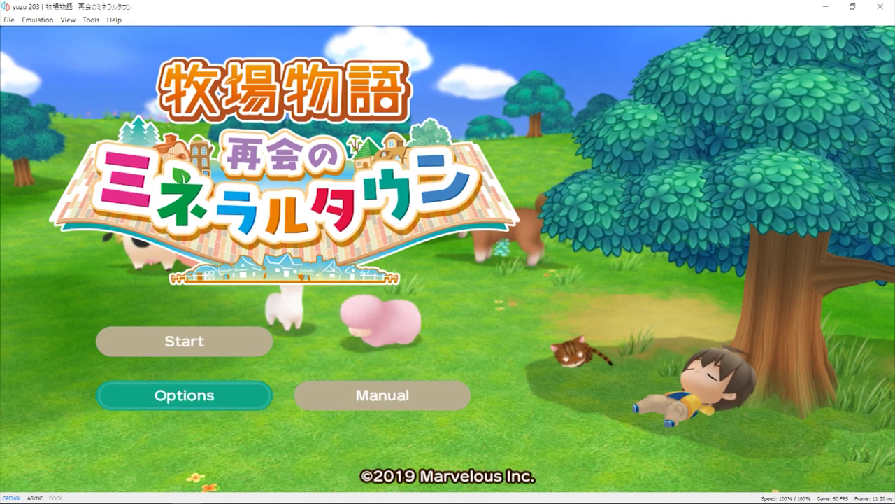
key(Up)
key(Return)
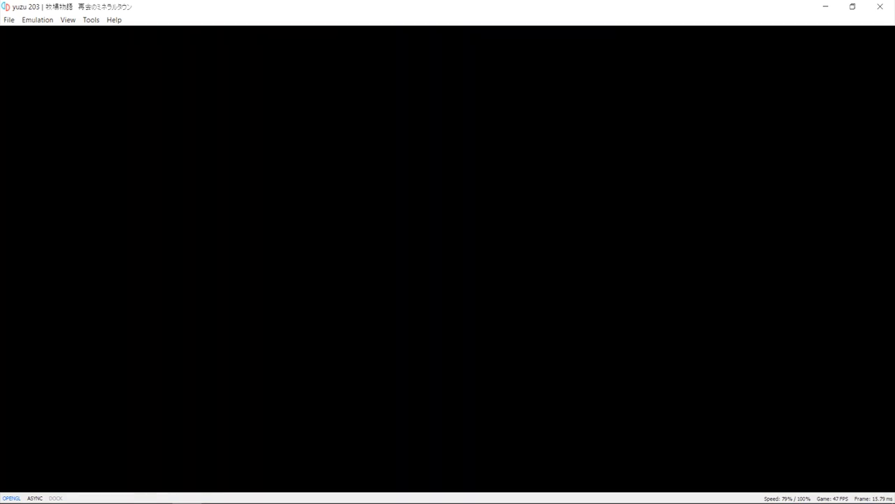
- Choose the brown-haired boy in the yellow jacket as the playable character and confirm the choice
key(Right)
key(Right)
key(Right)
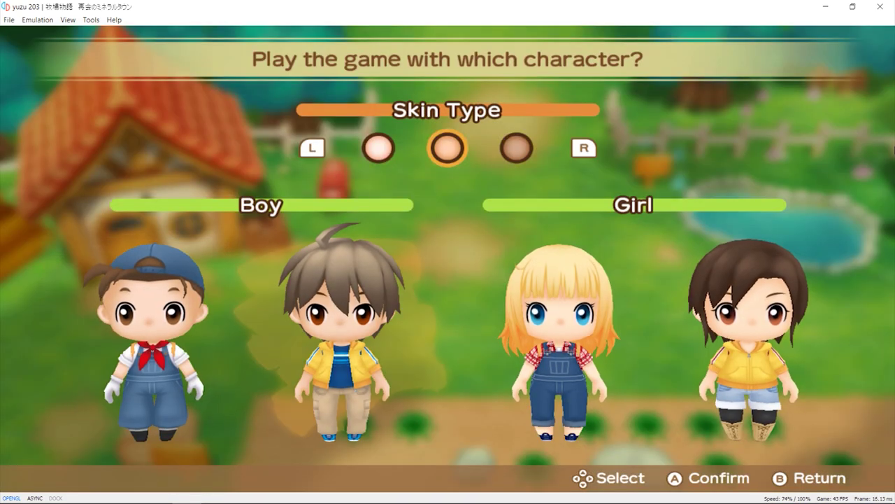
key(Left)
key(Left)
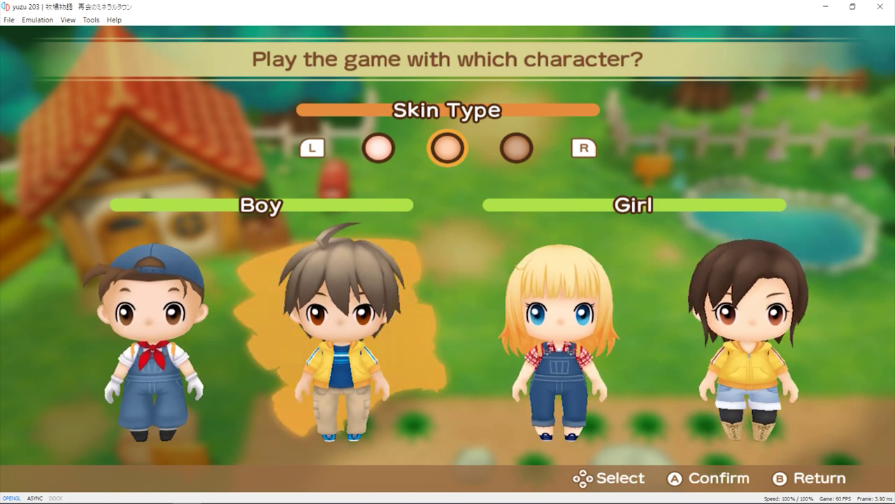
key(Return)
key(Return)
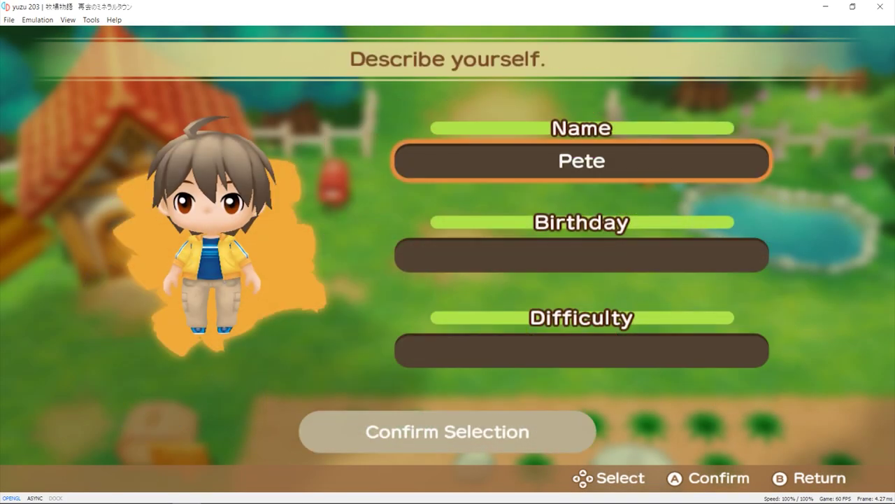
- Choose a spring date as the character's birthday and confirm it
key(Down)
key(Return)
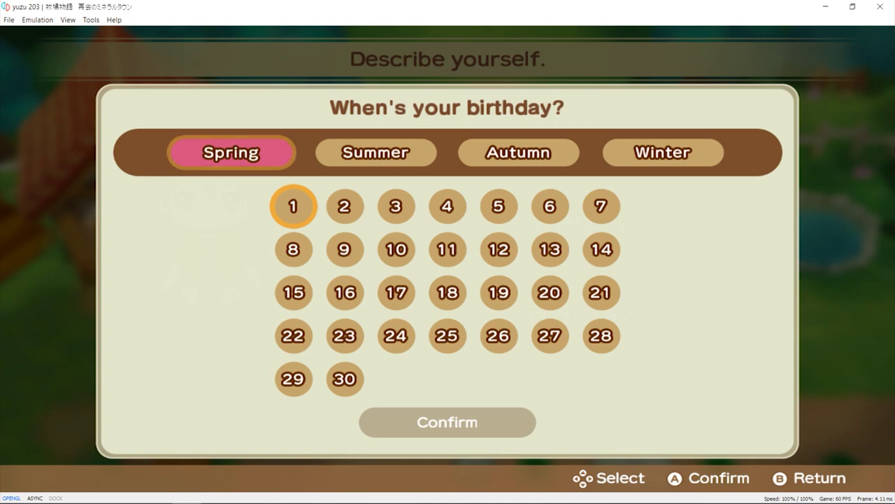
key(Down)
key(Down)
key(Return)
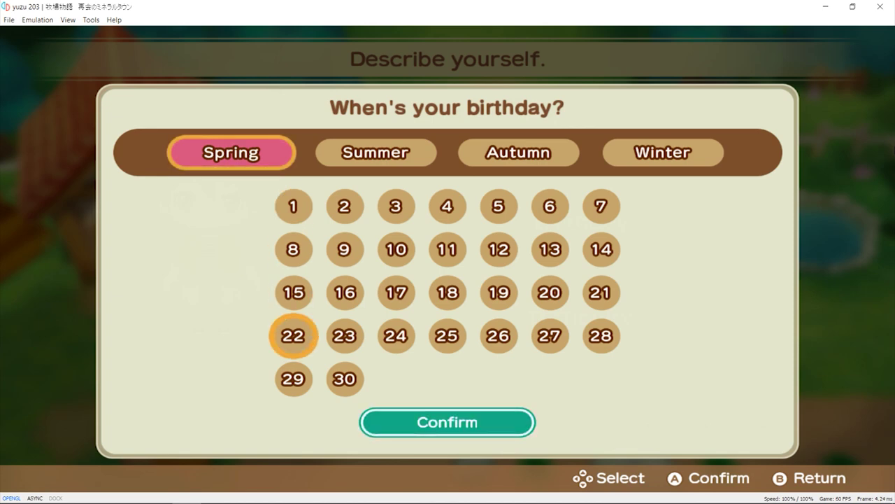
key(Return)
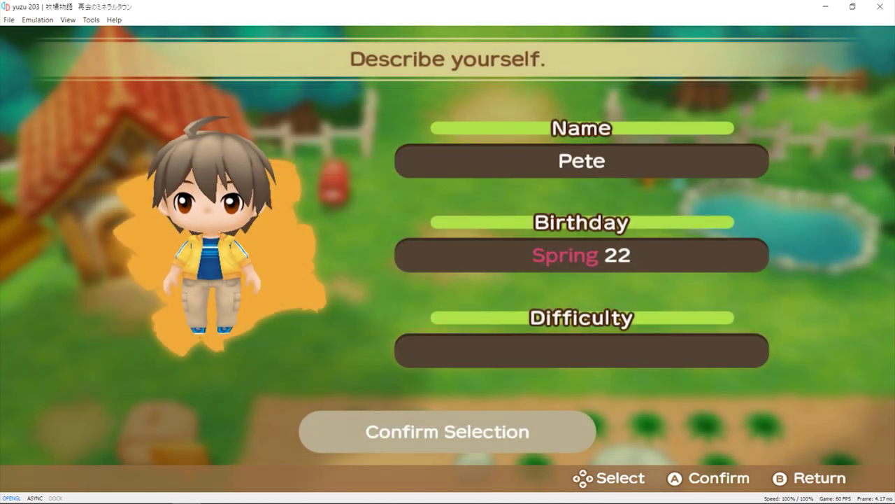
- Set the difficulty to Simple Mode and confirm the selection to finish creating the main character
key(Down)
key(Return)
key(Left)
key(Right)
key(Left)
key(Return)
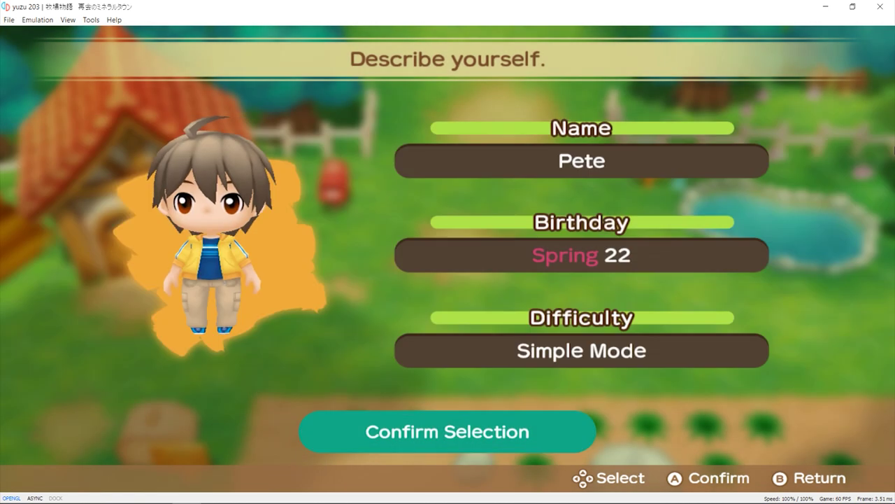
key(Return)
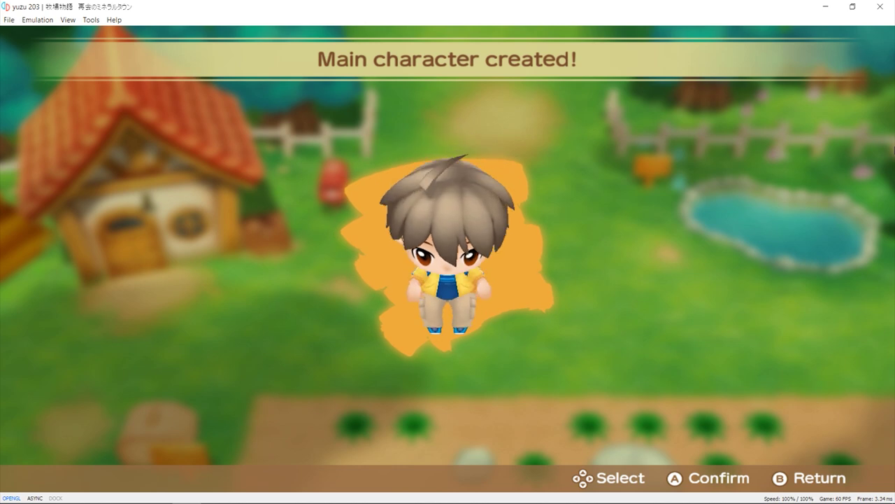
key(Return)
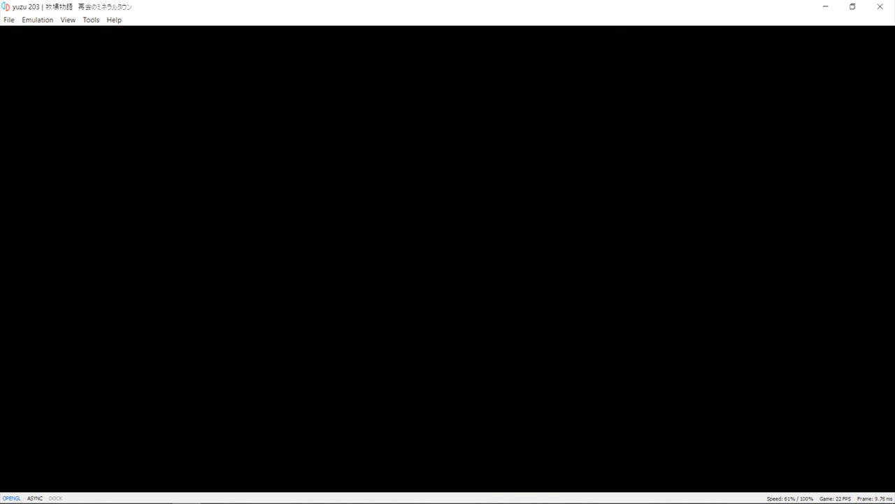
- Advance through the opening narration about the letter and the ticket to Mineral Town
key(Return)
key(Return)
key(Return)
key(Return)
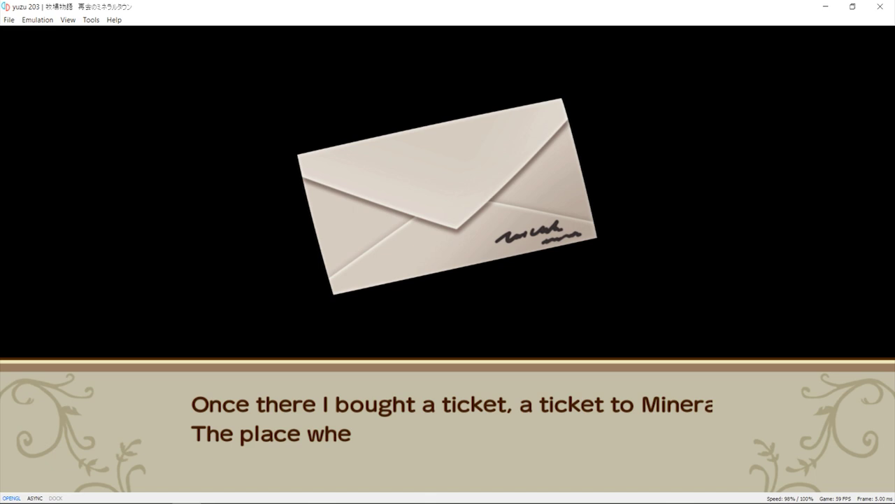
key(Return)
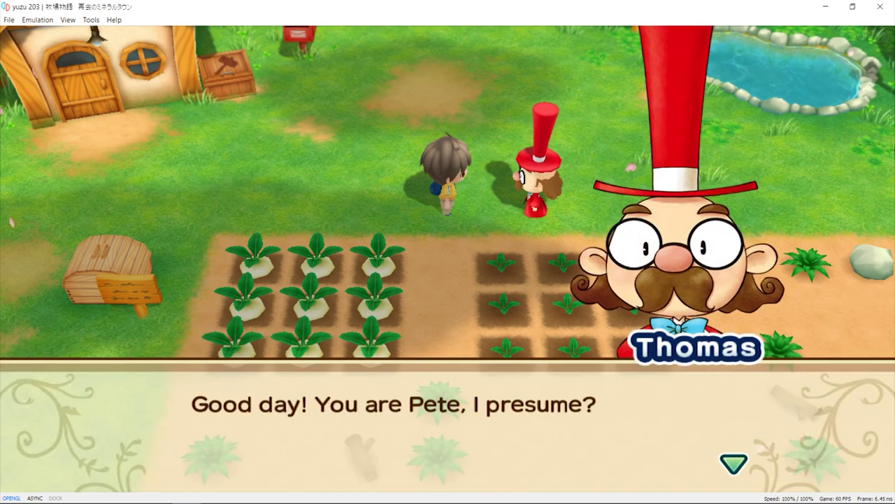
- Continue through Thomas's greeting dialogue on the farm and the narration that follows it
key(c)
key(c)
key(c)
key(c)
key(c)
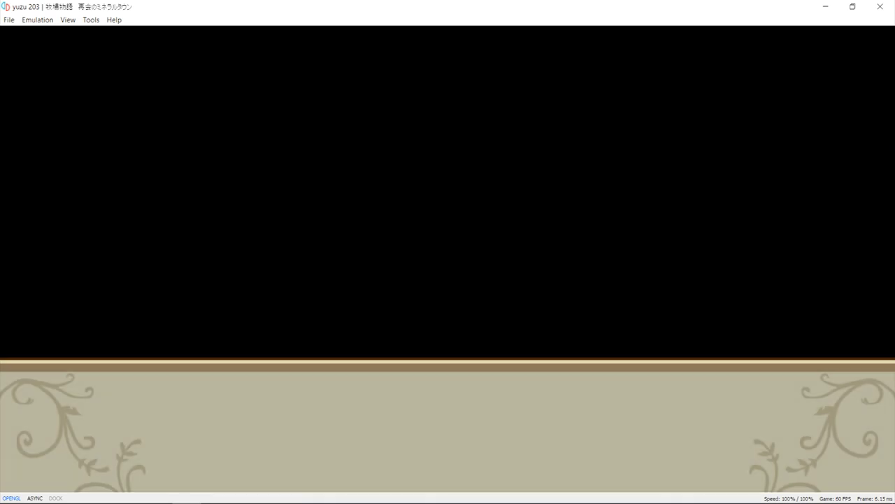
key(c)
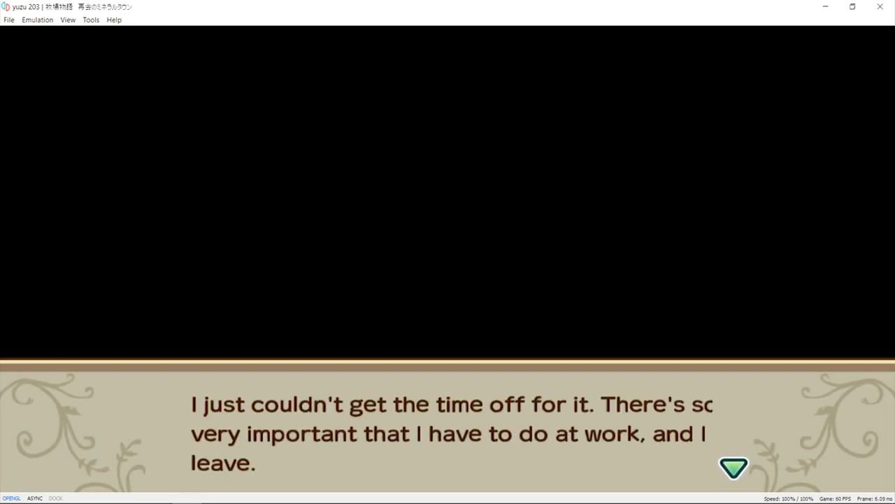